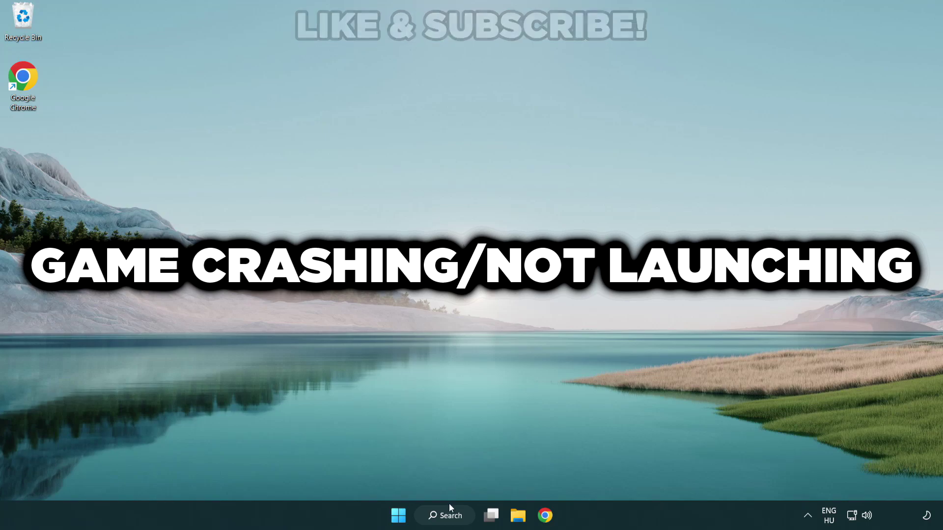
- Search Windows for 'device manager' and open the Device Manager best match
click(454, 520)
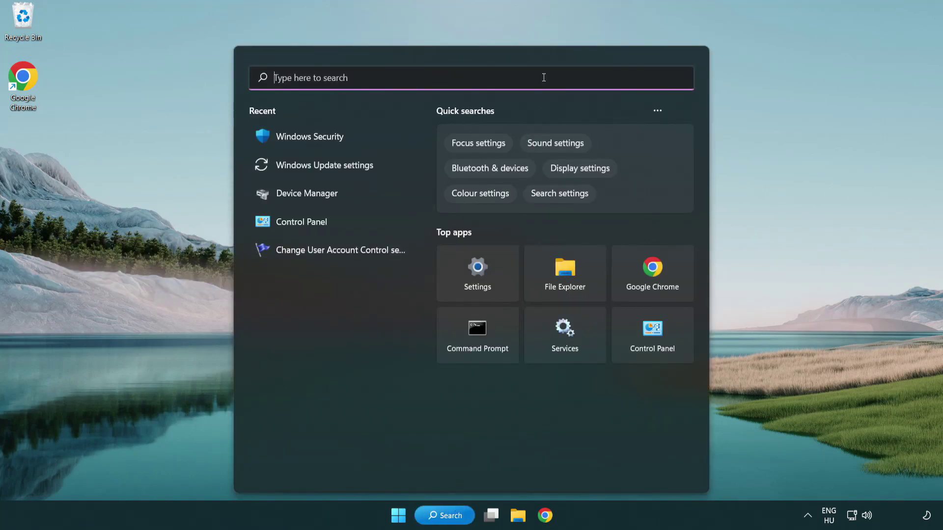
text(device m)
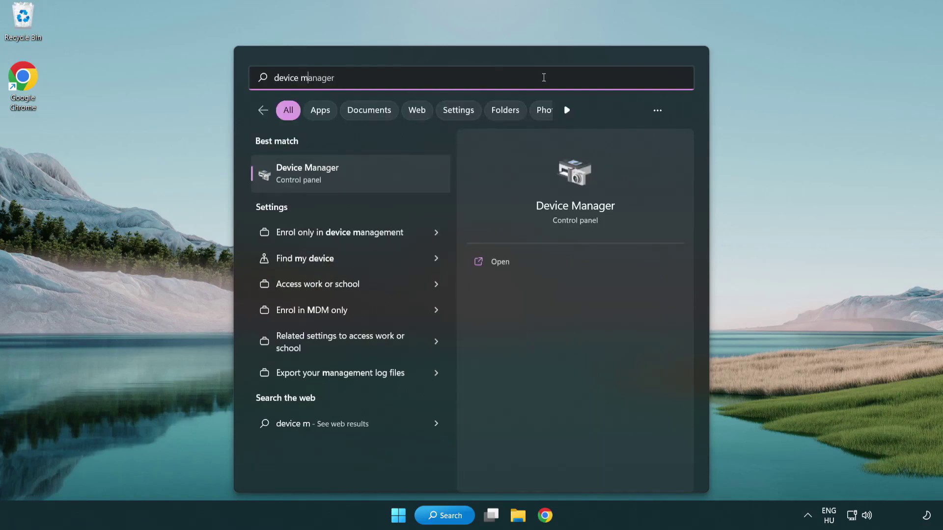
text(anager)
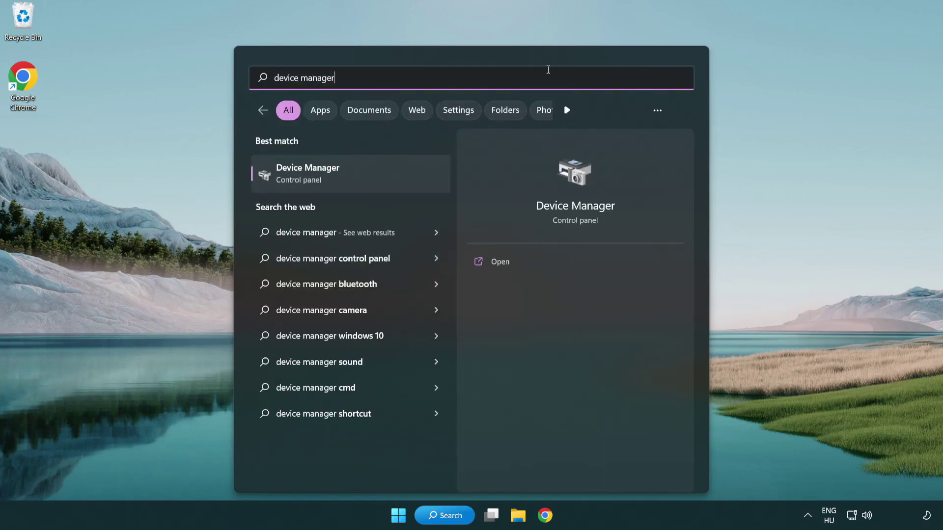
click(377, 178)
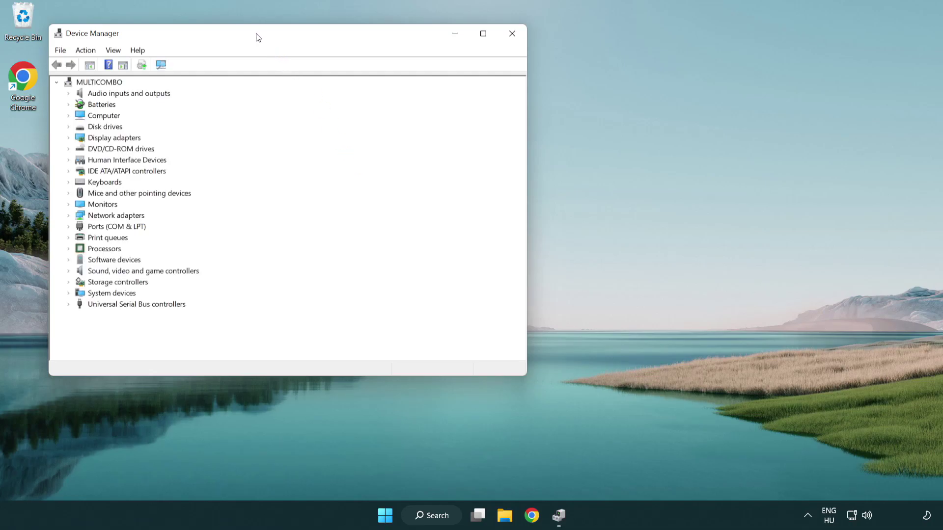
- Search automatically for a newer VMware SVGA 3D display adapter driver; the best one is already installed
drag(256, 35, 416, 94)
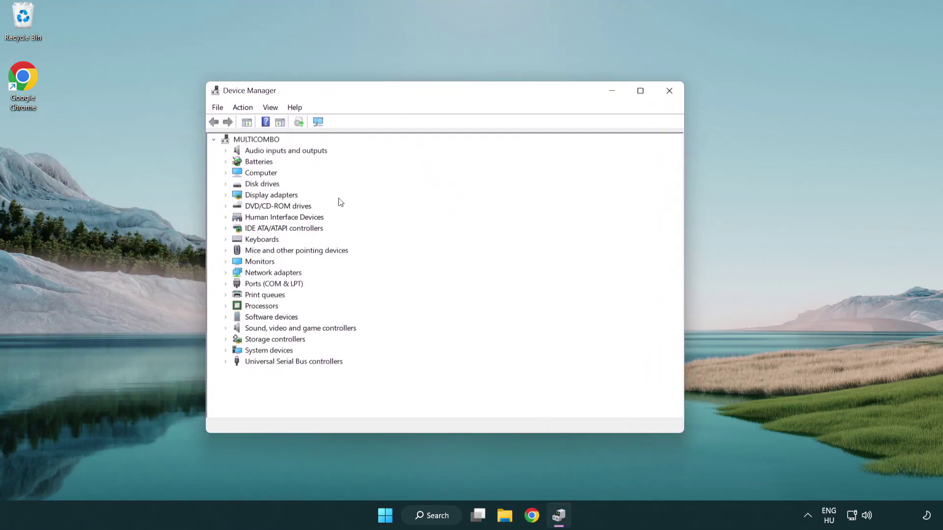
click(259, 197)
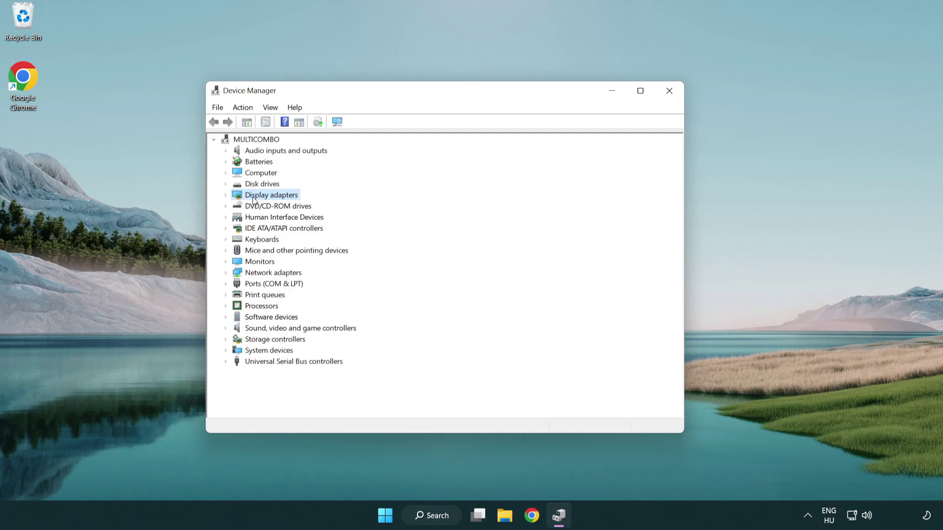
click(226, 196)
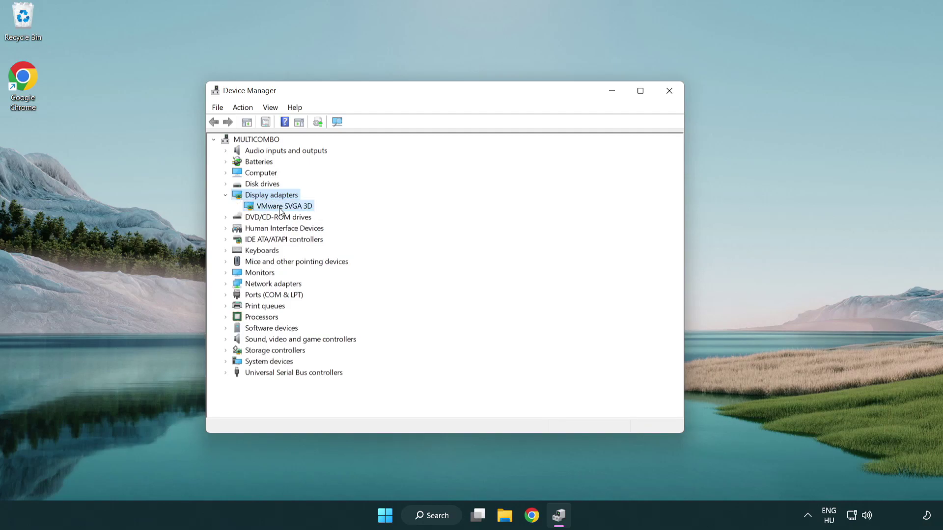
click(301, 207)
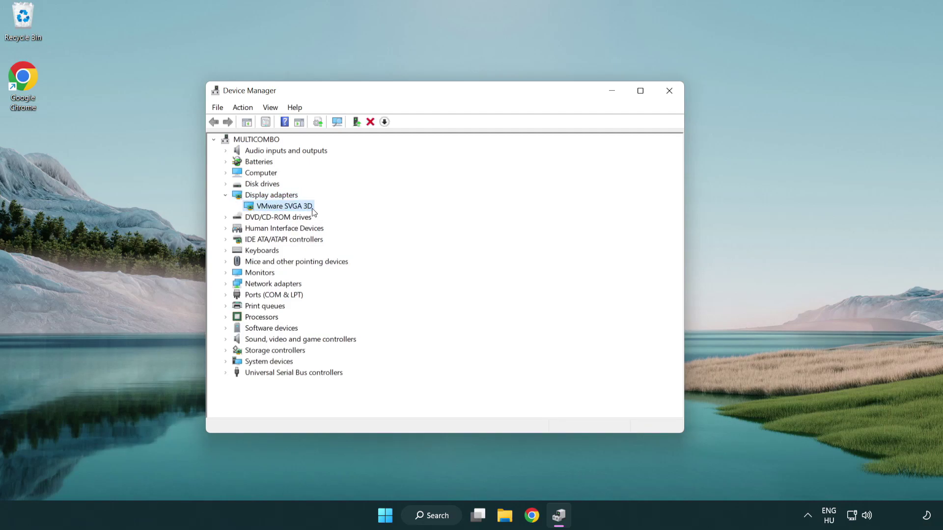
right_click(279, 207)
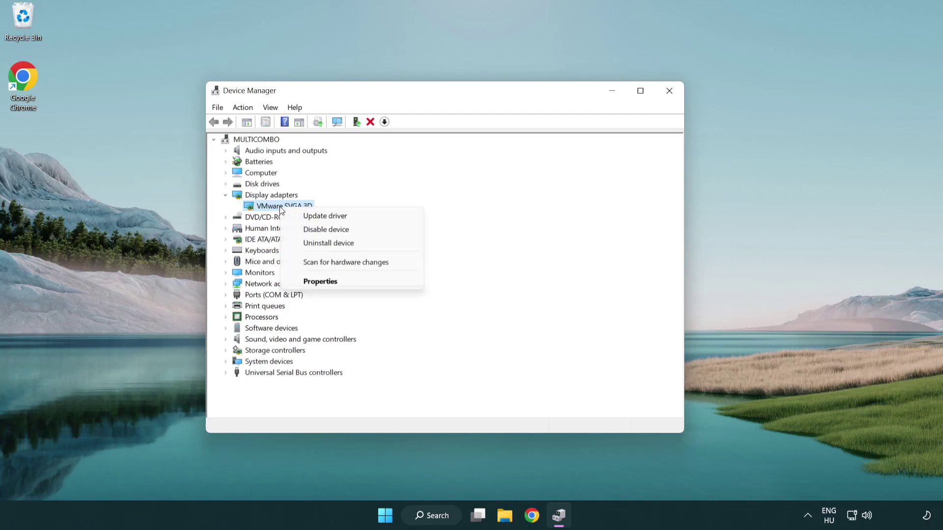
click(372, 218)
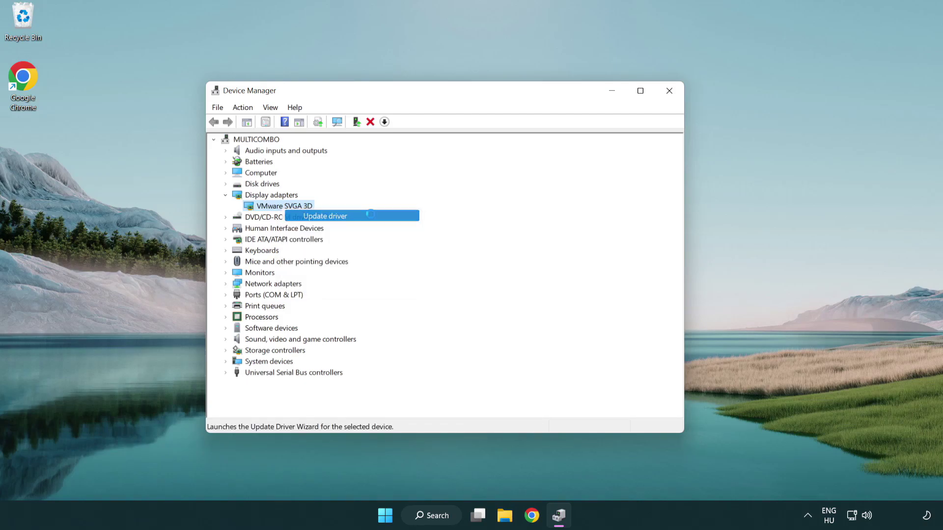
drag(388, 147, 406, 141)
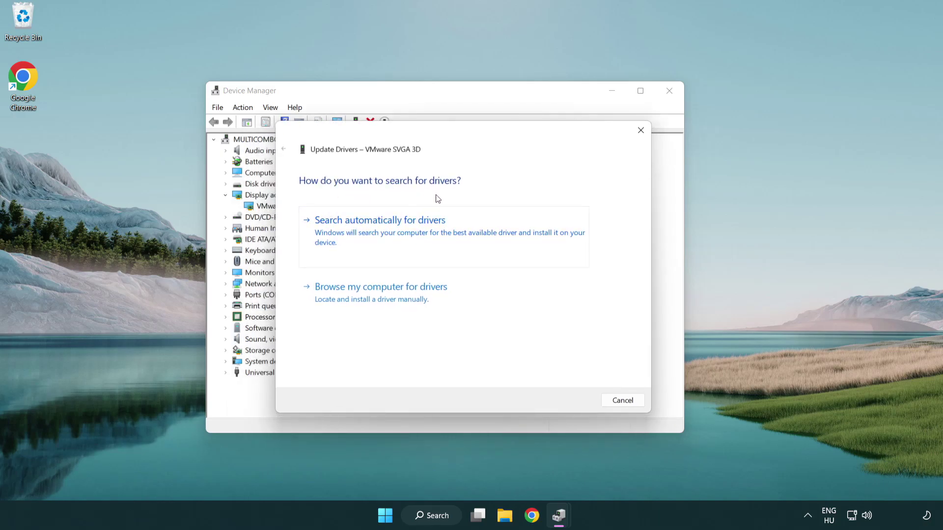
click(414, 229)
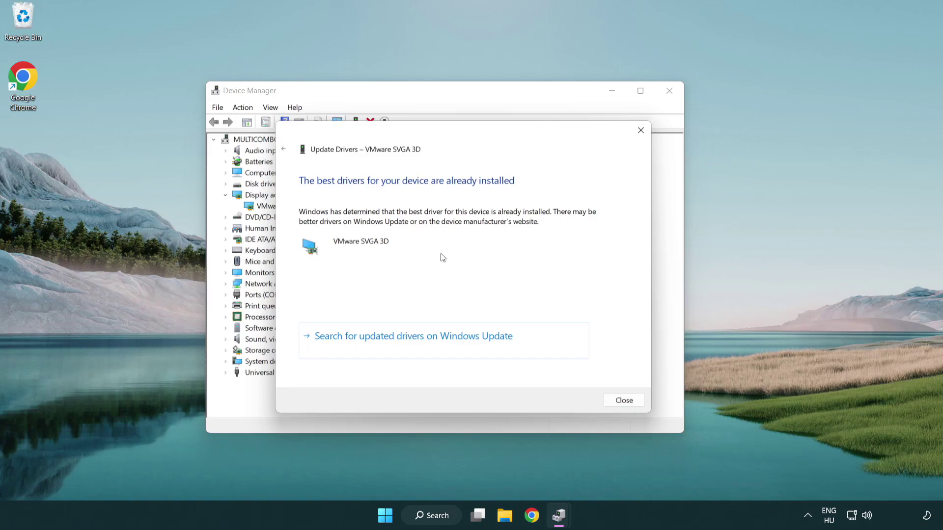
click(624, 401)
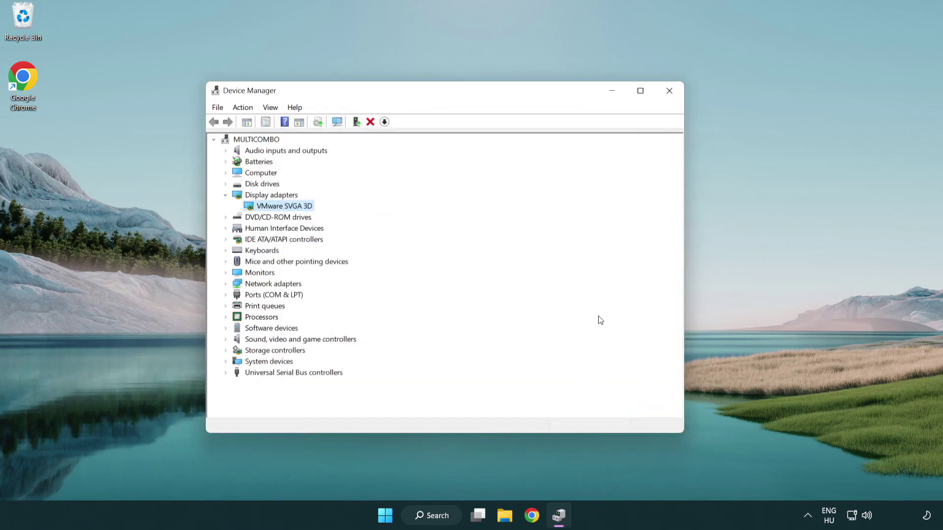
- Close Device Manager and search Windows for 'update'
click(672, 95)
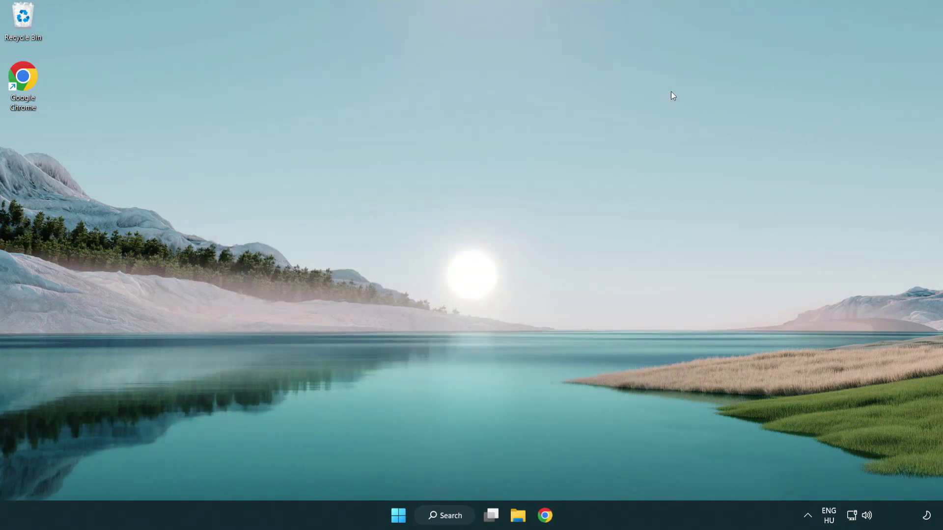
click(453, 513)
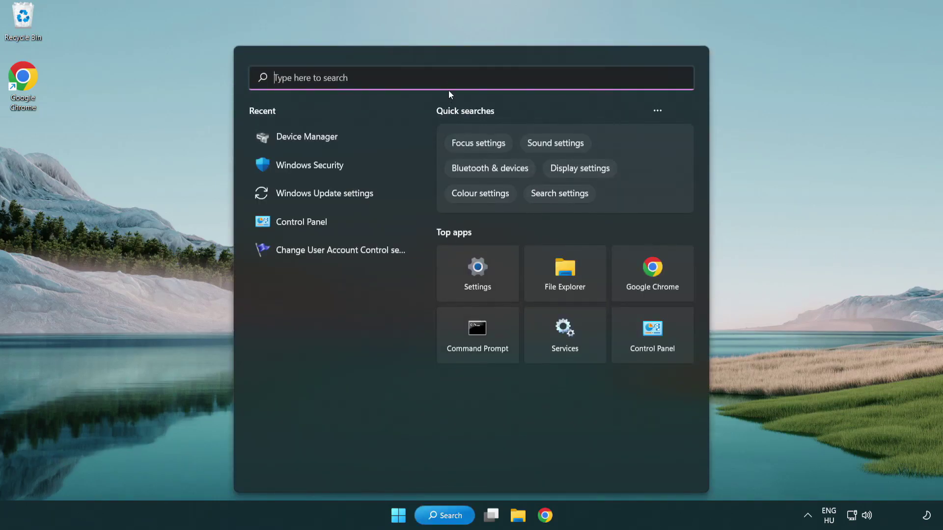
text(update)
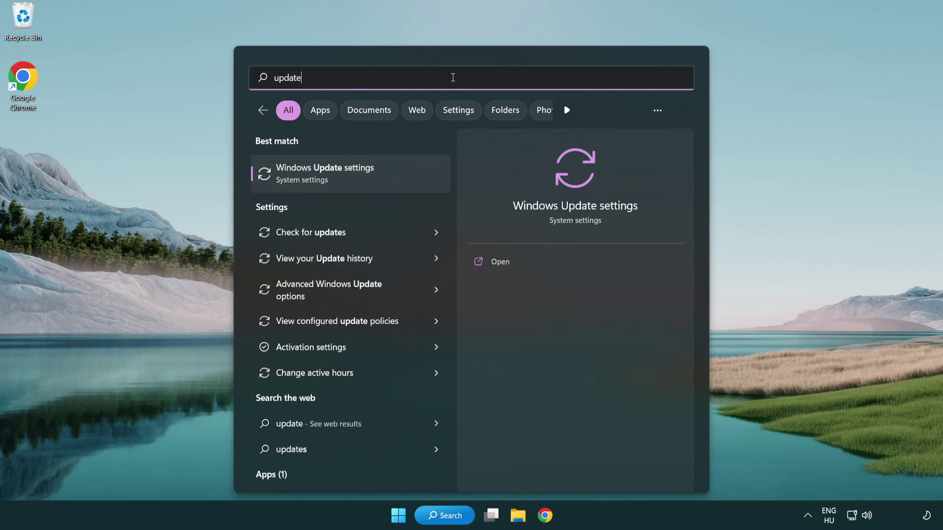
- Check for updates in Windows Update, confirm the PC is up to date, and close Settings
click(368, 178)
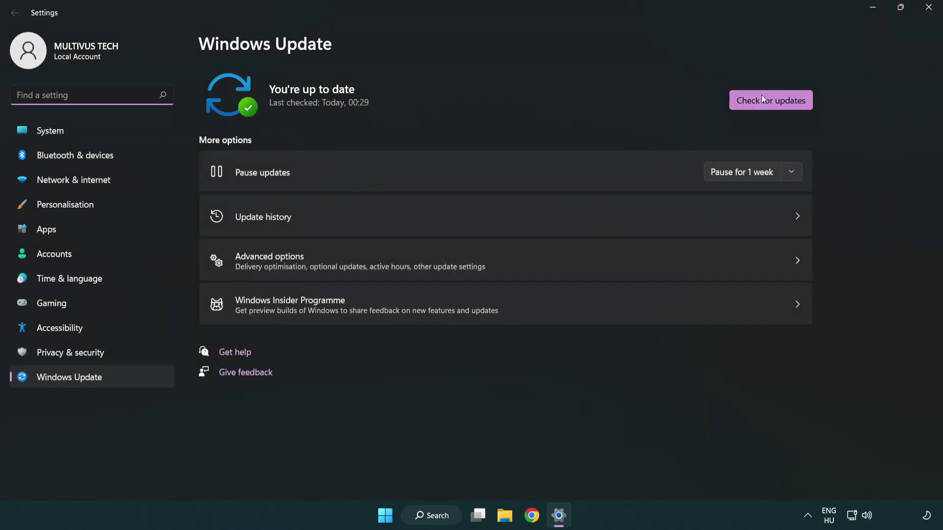
click(787, 107)
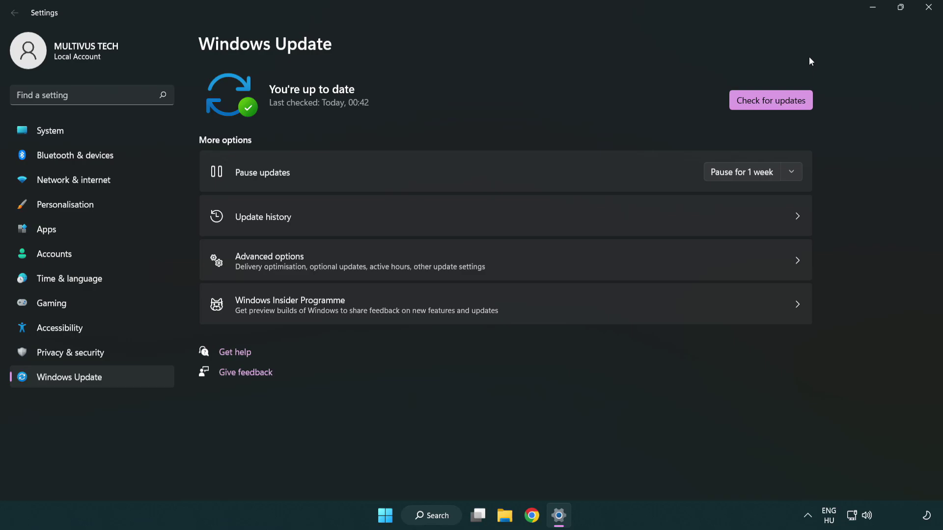
click(925, 15)
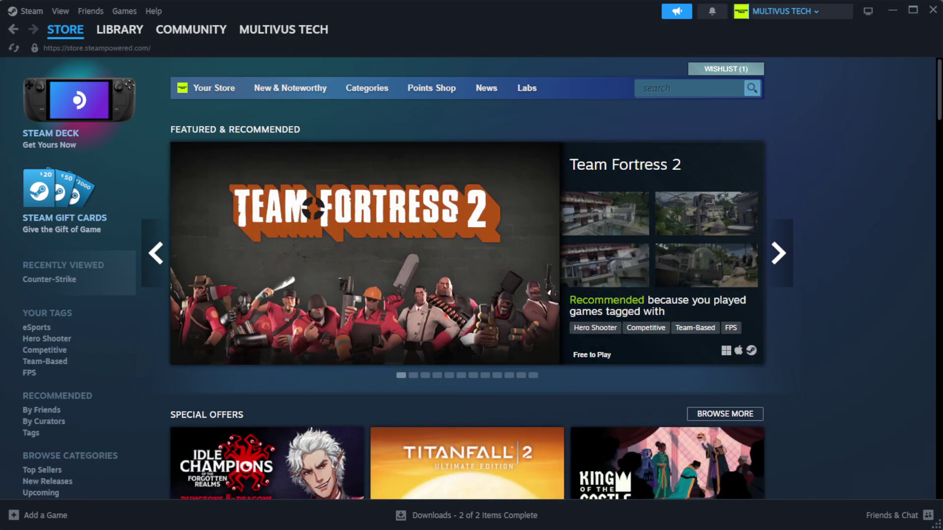
- Open Properties for YOUR NOT WORKING GAME from the Steam Library home
mouse_move(118, 32)
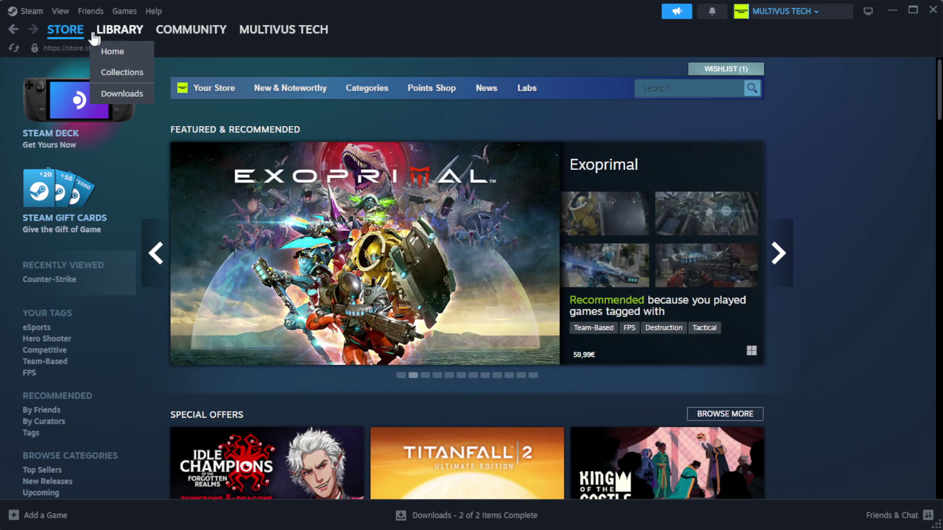
click(136, 51)
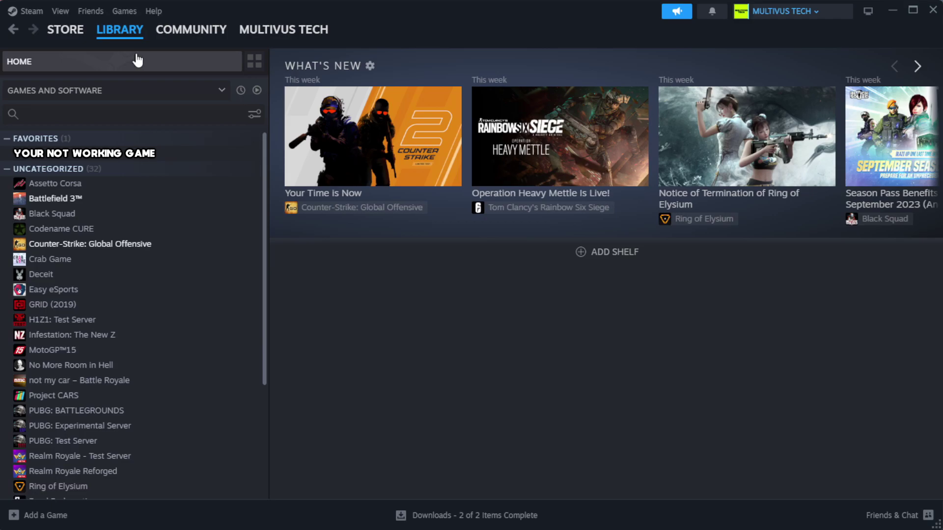
right_click(234, 160)
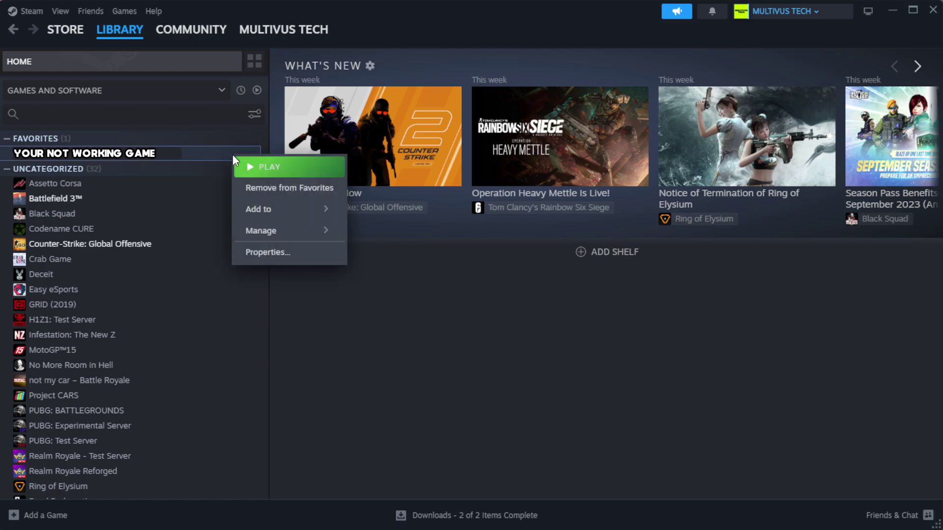
click(299, 256)
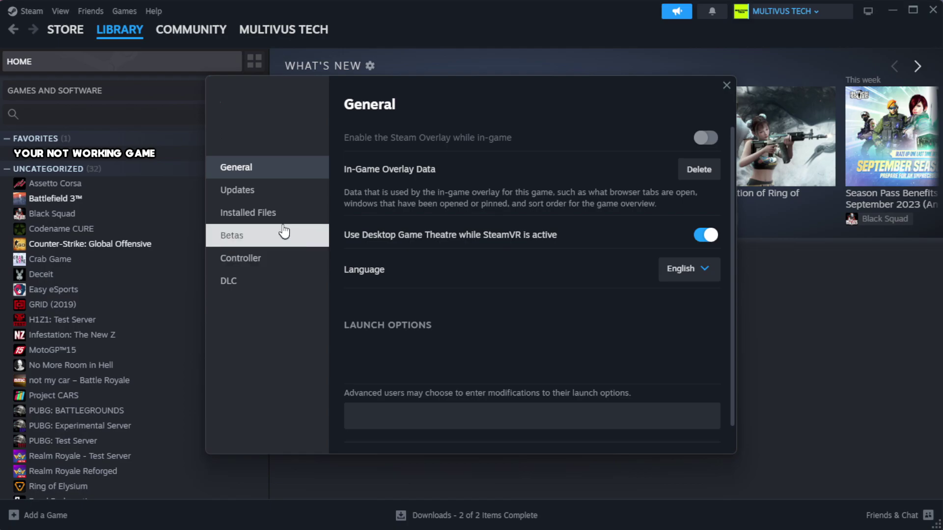
- Verify integrity of the game's installed files, with all 1039 files validated
click(309, 224)
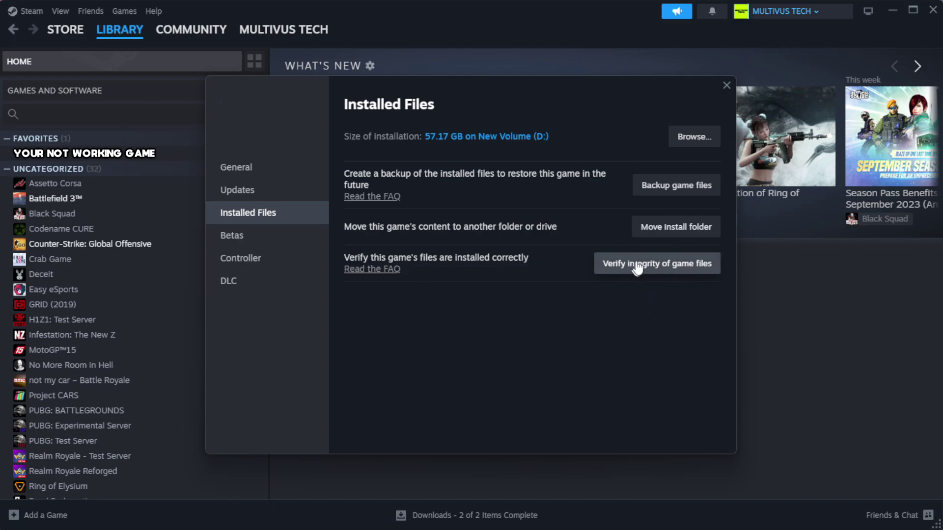
click(663, 265)
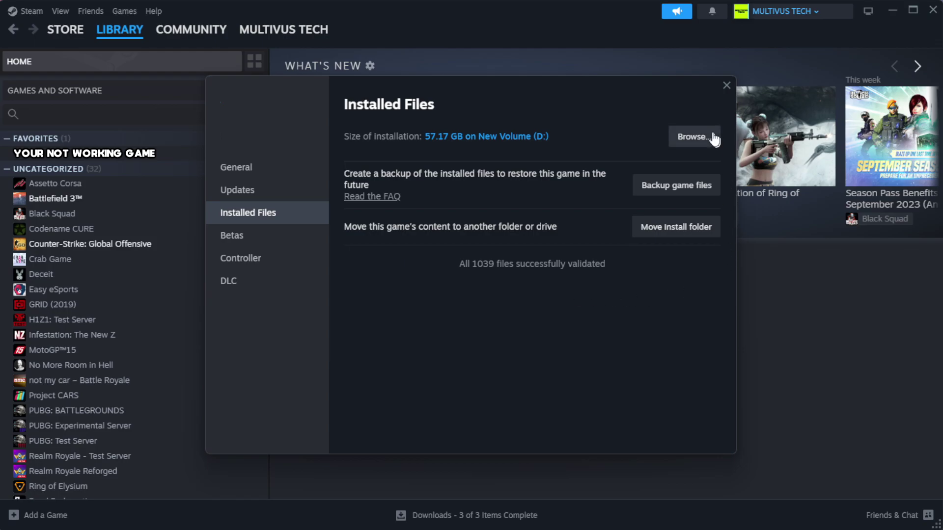
- Open the game's install folder and the YOUR NOT WORKING GAME shortcut's Properties dialog
click(693, 147)
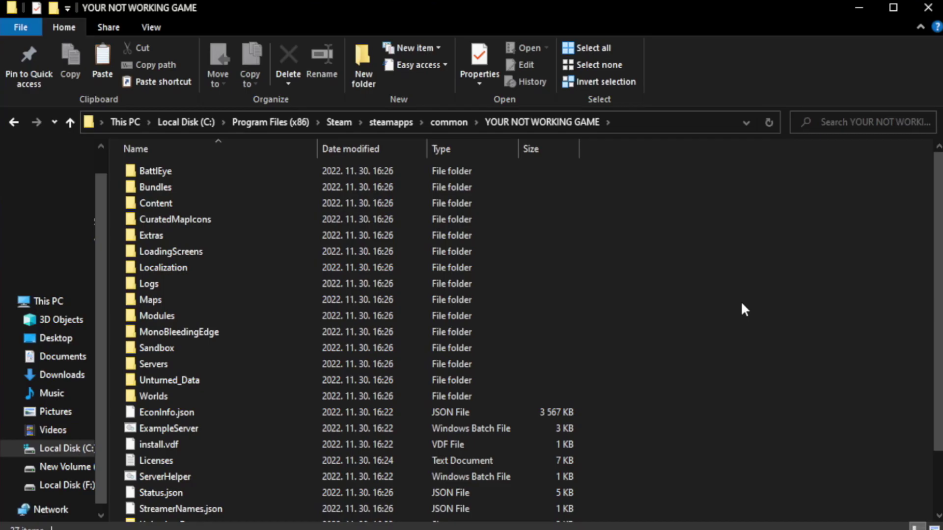
scroll(940, 265, down, 2)
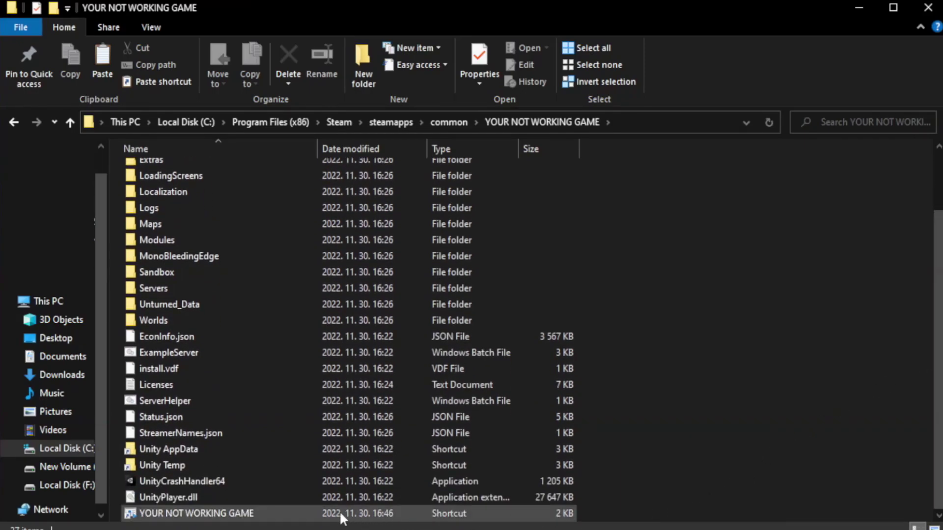
click(344, 513)
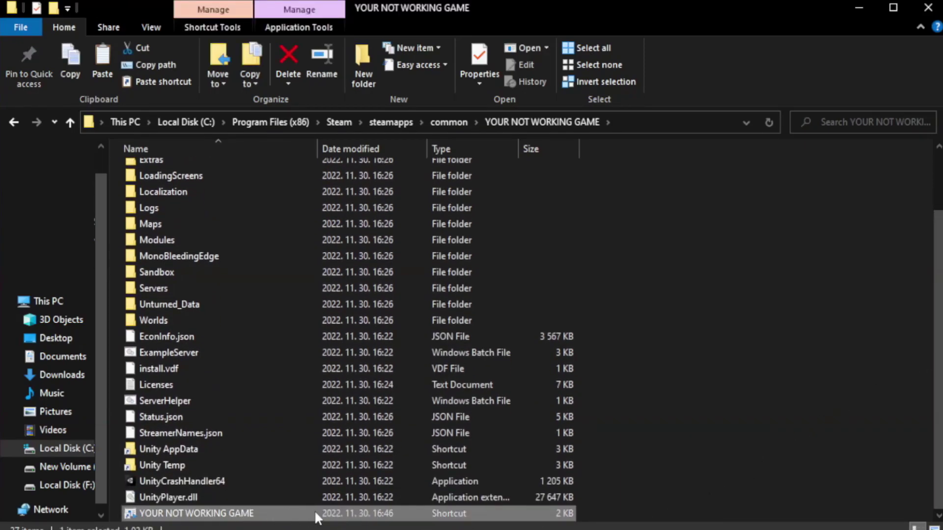
right_click(315, 514)
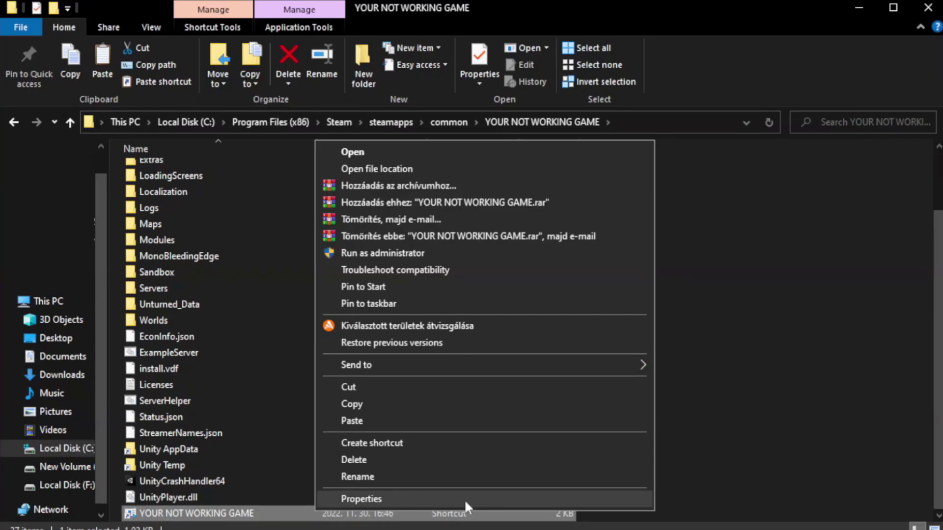
click(481, 497)
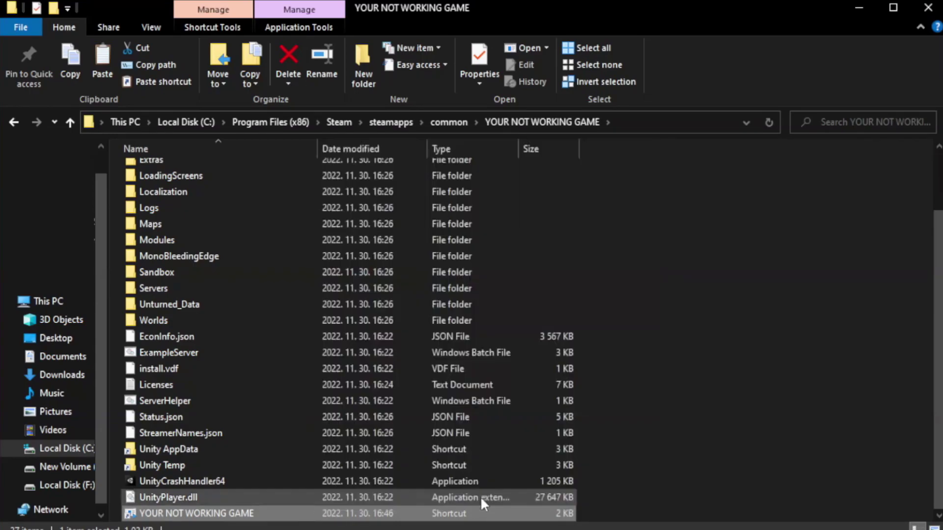
drag(471, 264, 474, 96)
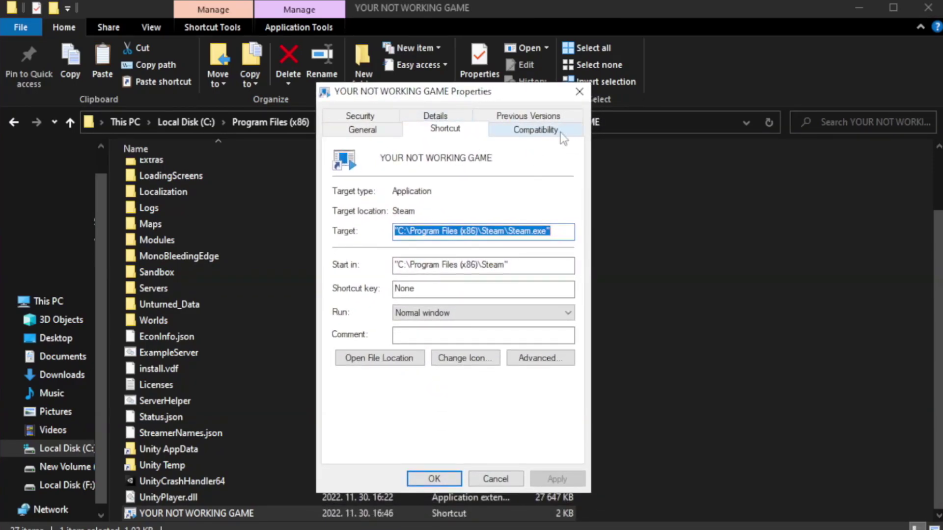
- Set the shortcut to Windows 8 compatibility mode, fullscreen optimizations off, run as administrator, and apply
click(531, 131)
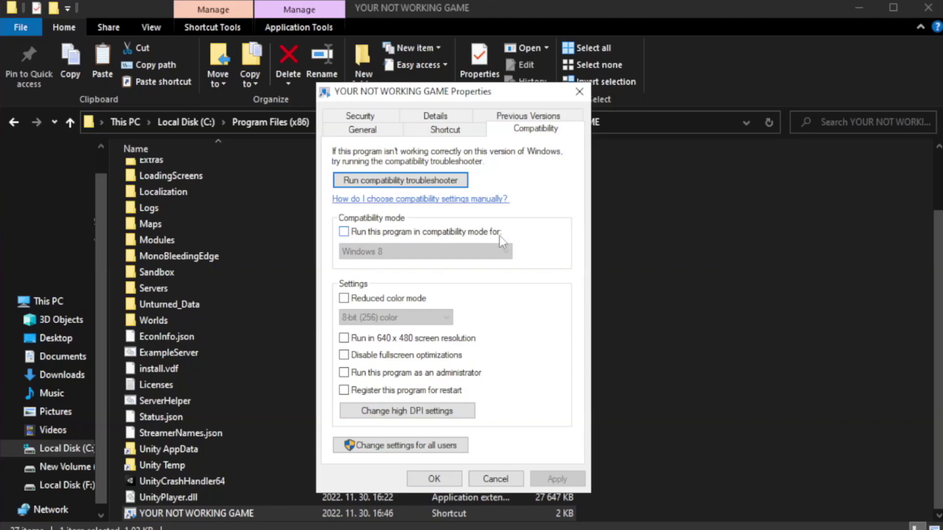
click(373, 231)
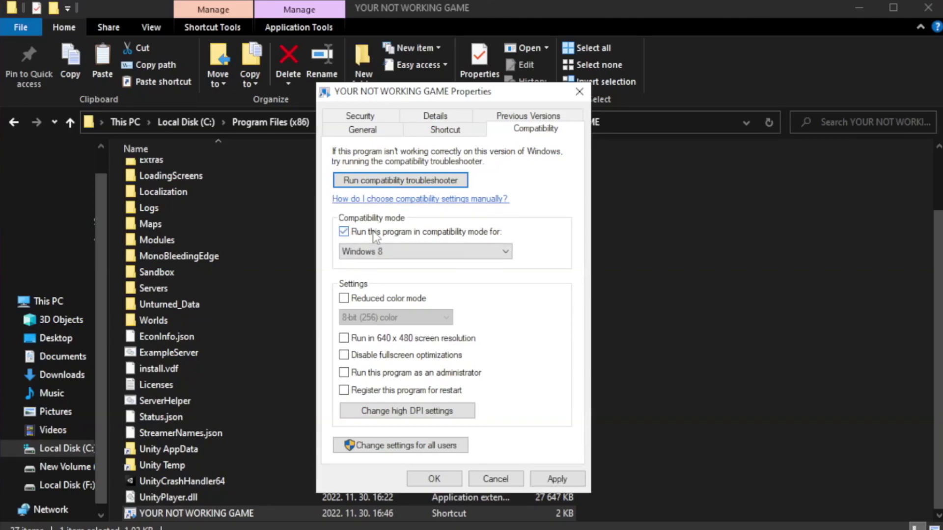
click(416, 247)
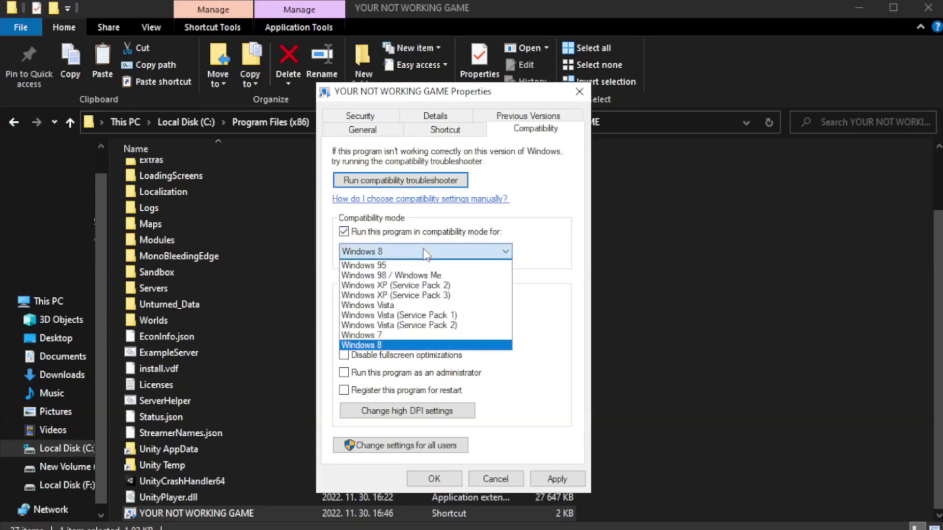
click(399, 345)
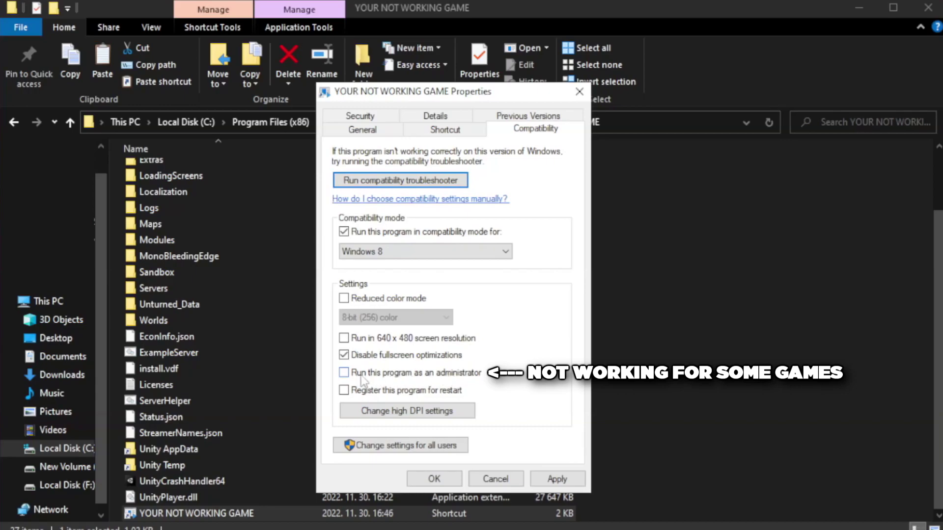
click(371, 381)
click(556, 479)
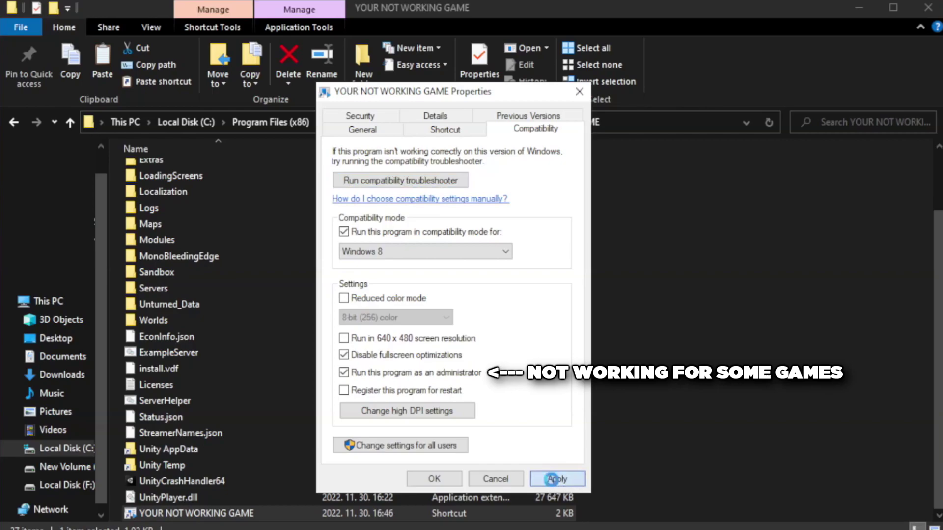
click(432, 479)
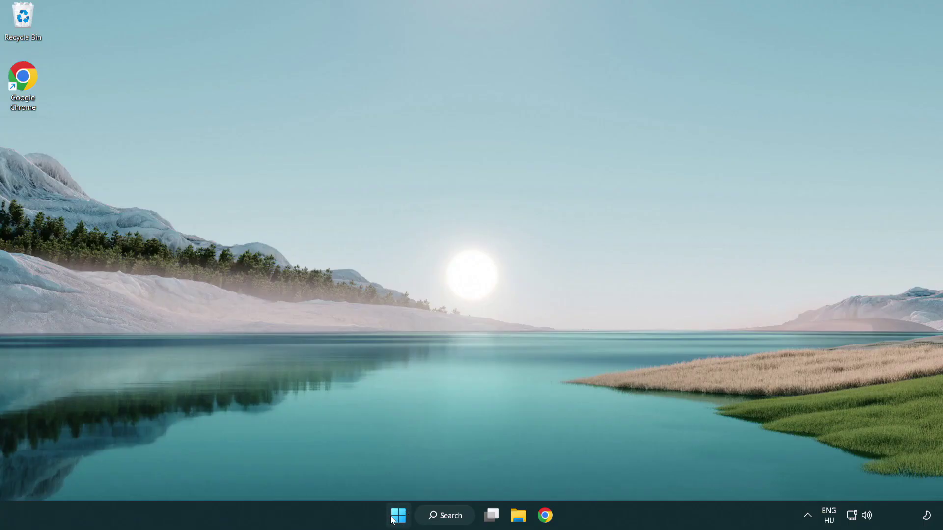
- Disable Terminal and Phone Link in Task Manager's Startup apps
right_click(399, 519)
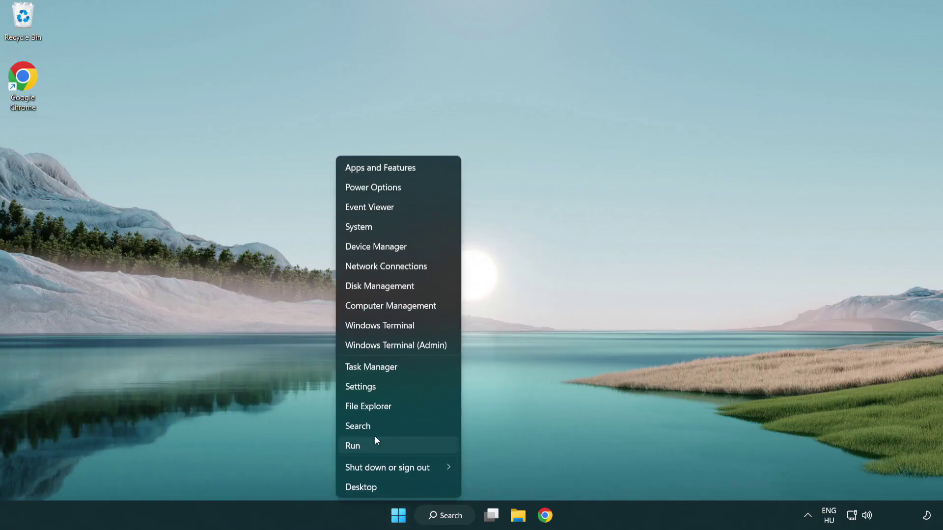
click(416, 369)
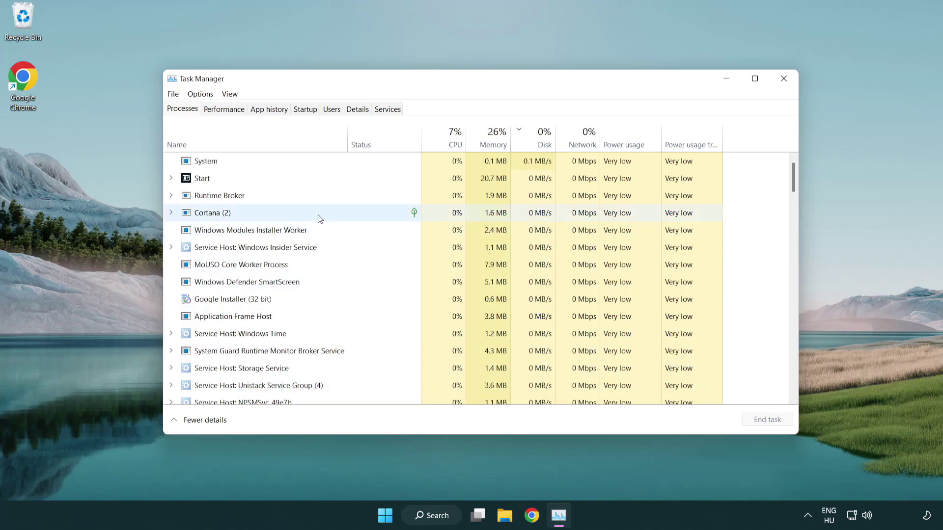
click(306, 110)
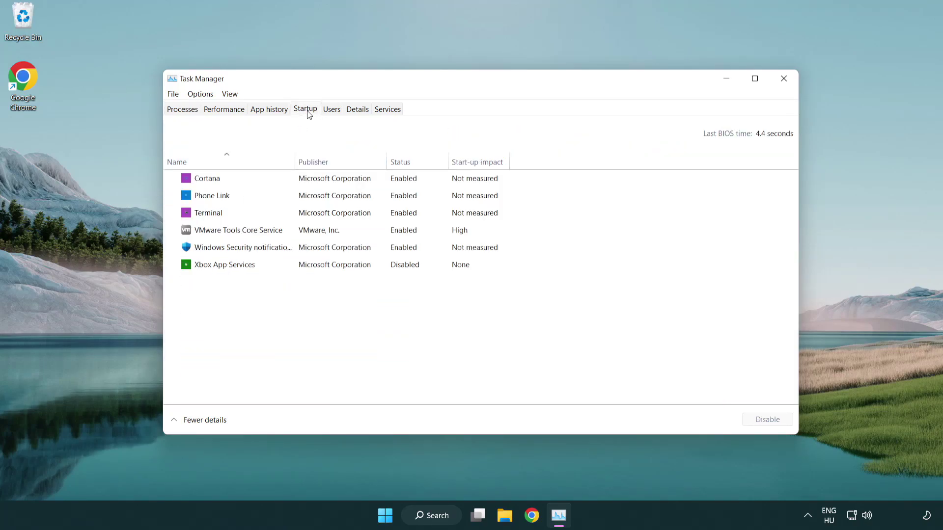
click(308, 215)
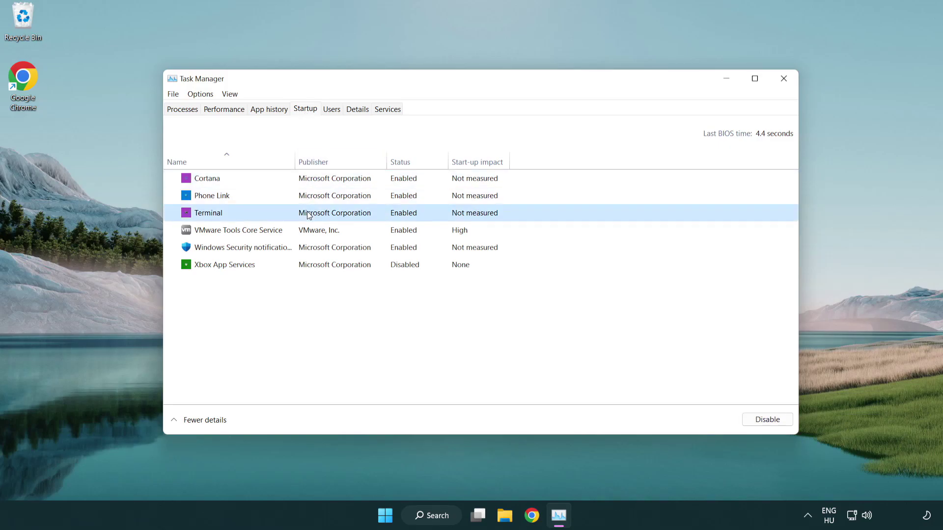
click(749, 420)
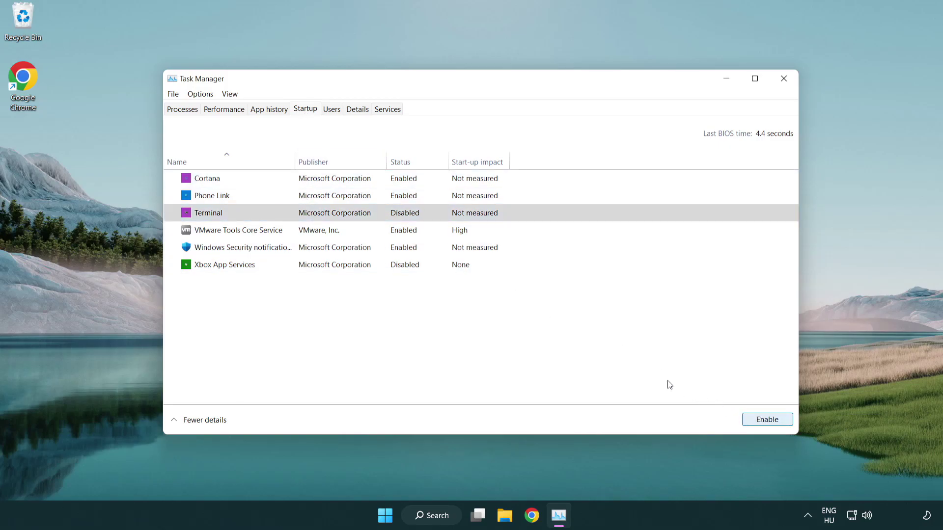
click(393, 199)
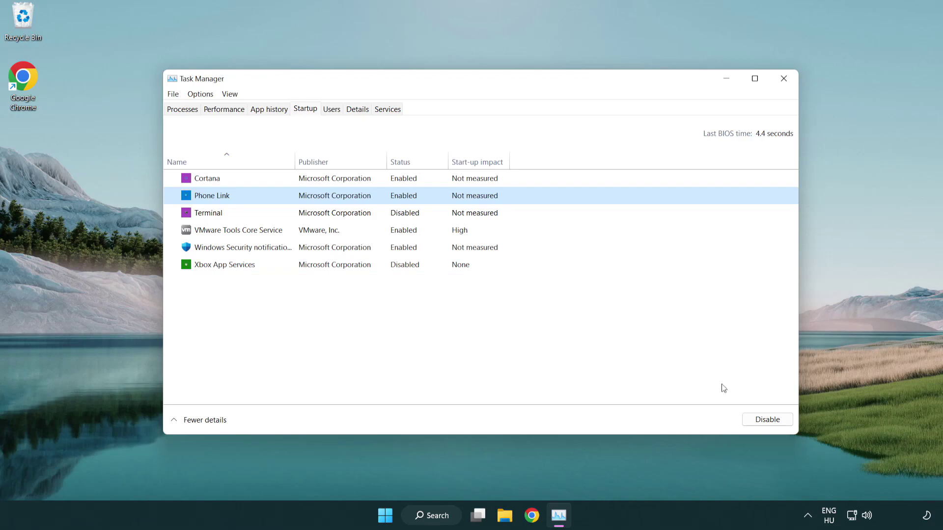
click(766, 421)
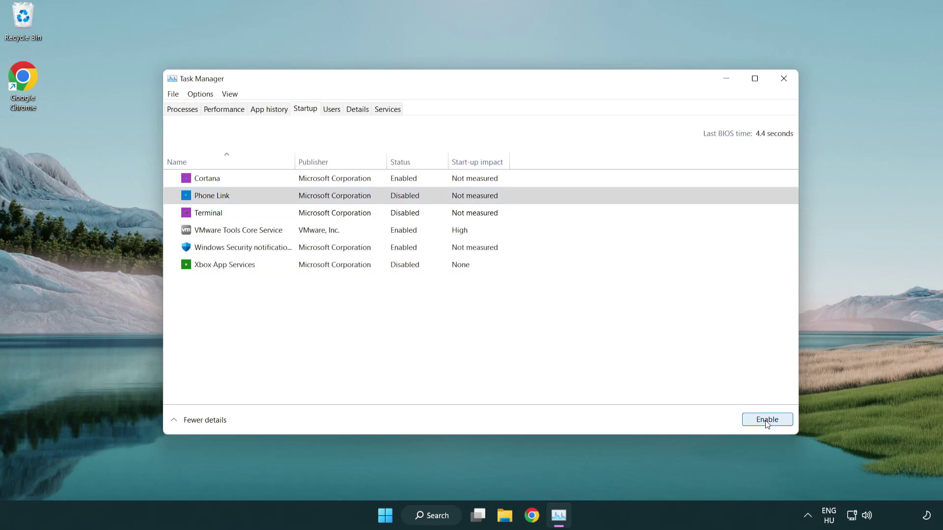
- Disable Cortana and Windows Security notifications at startup, then close Task Manager
click(337, 184)
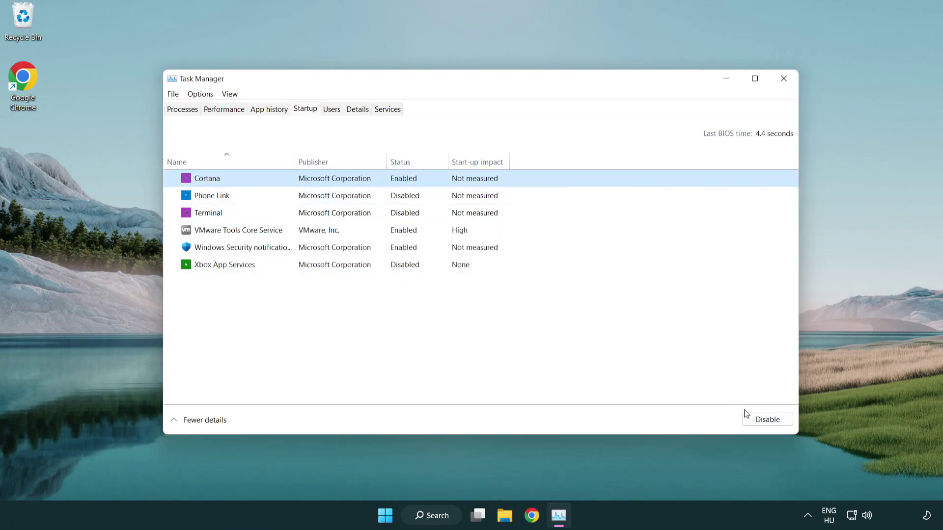
click(762, 420)
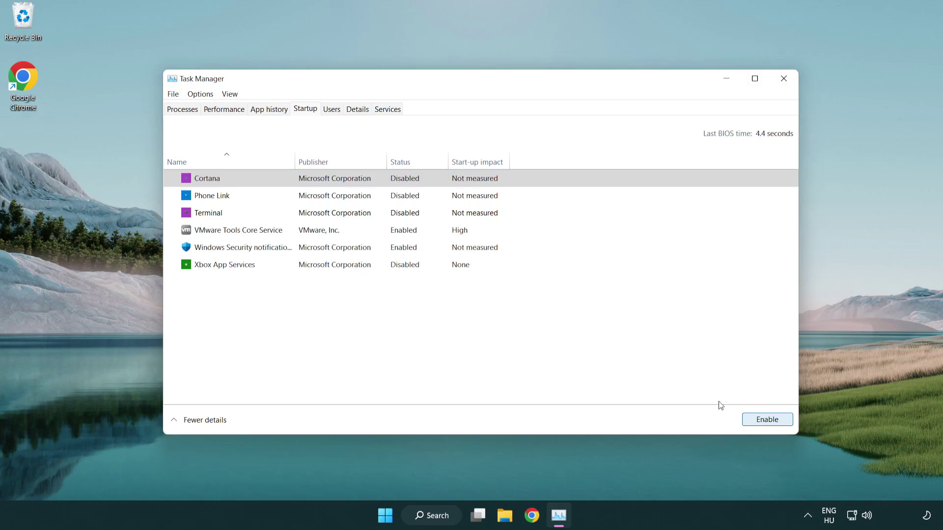
click(449, 254)
click(744, 418)
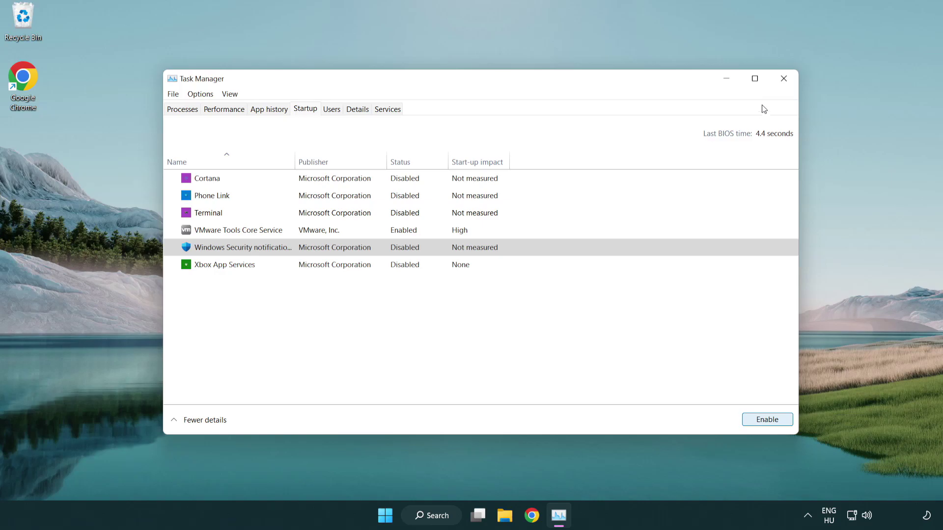
click(785, 85)
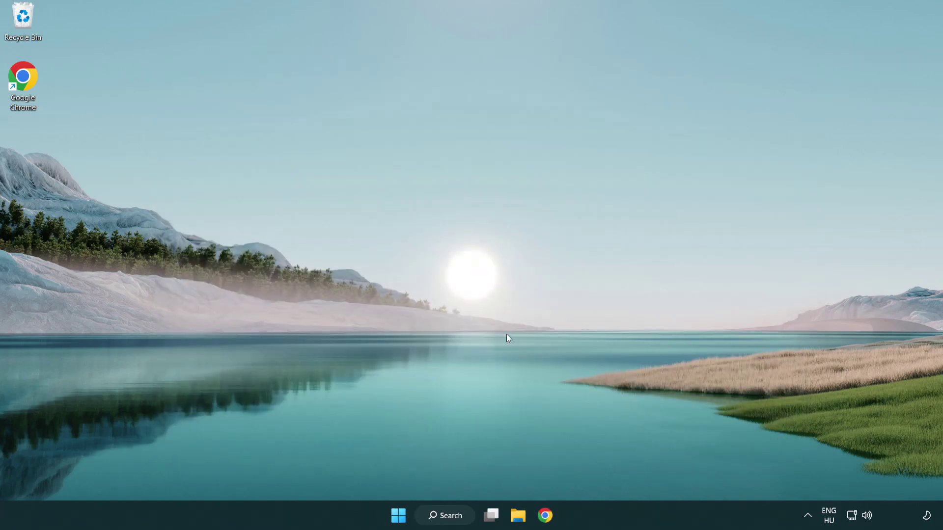
- Search for 'cmd' and launch Command Prompt as administrator
click(439, 515)
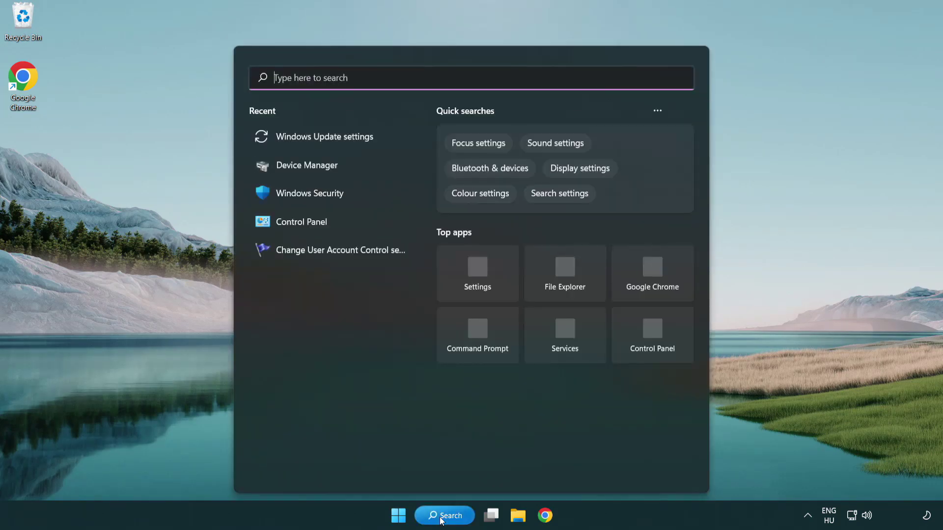
text(c)
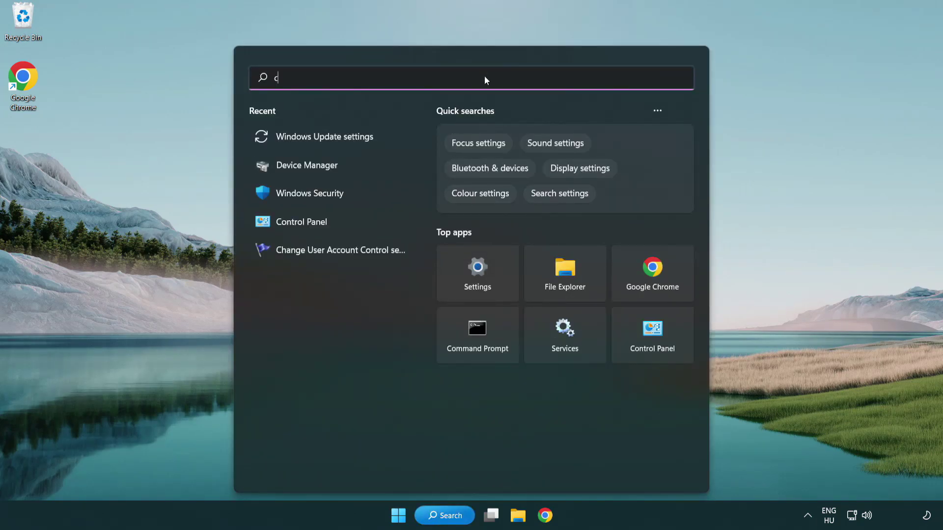
text(md)
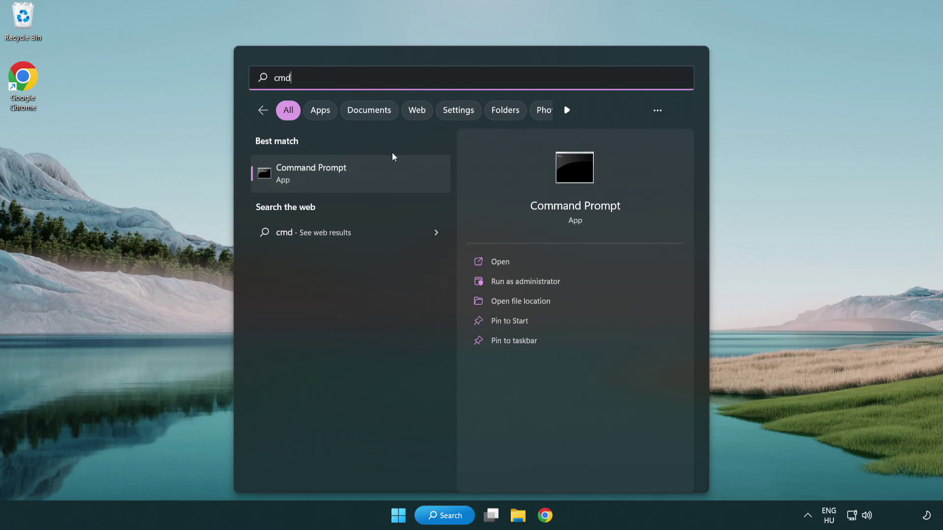
right_click(362, 181)
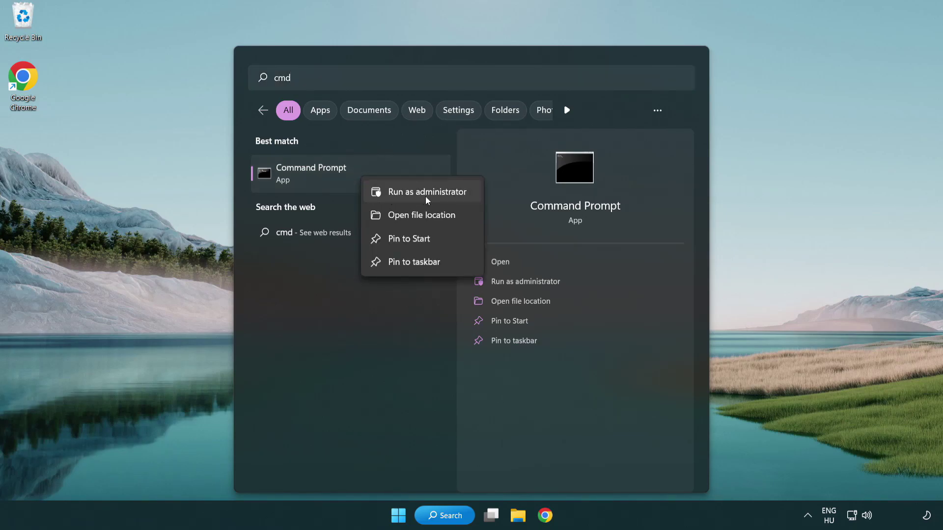
click(426, 196)
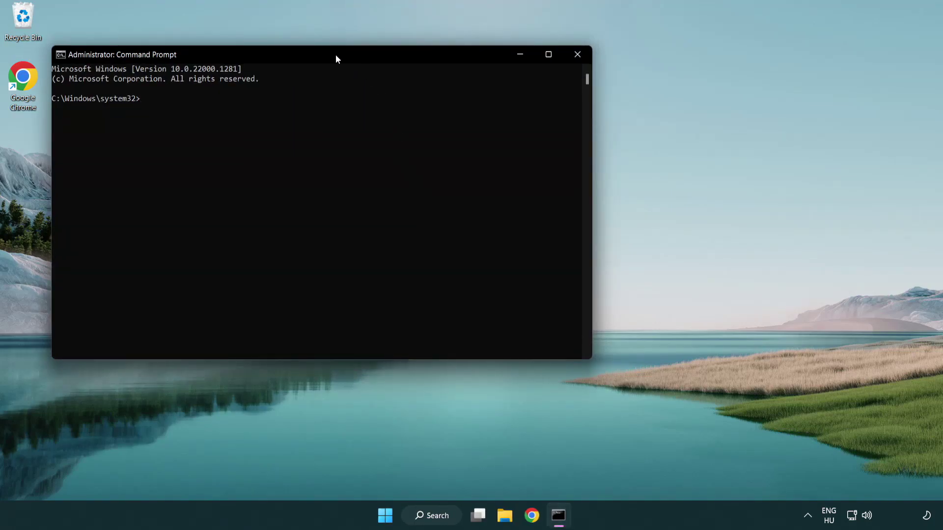
- Run sfc /scannow in the admin Command Prompt and let verification reach 100%
drag(336, 59, 474, 100)
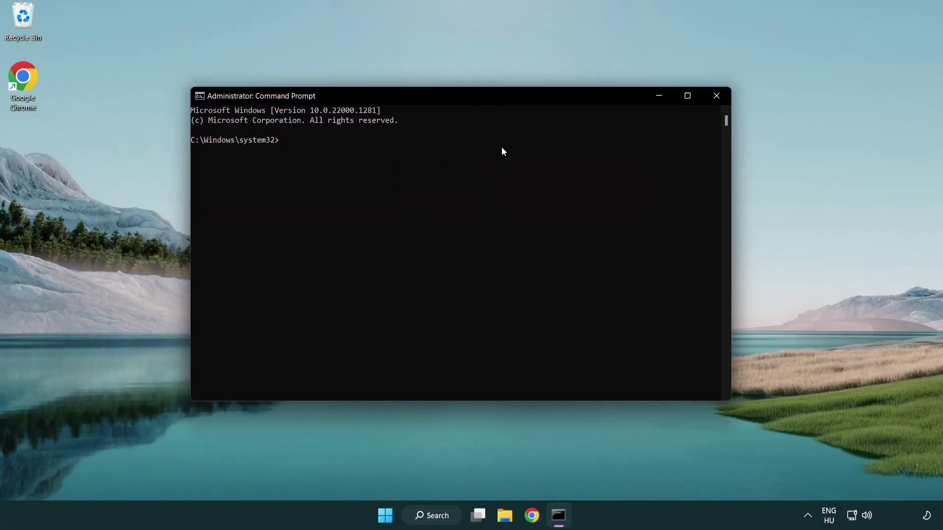
text(sfc /)
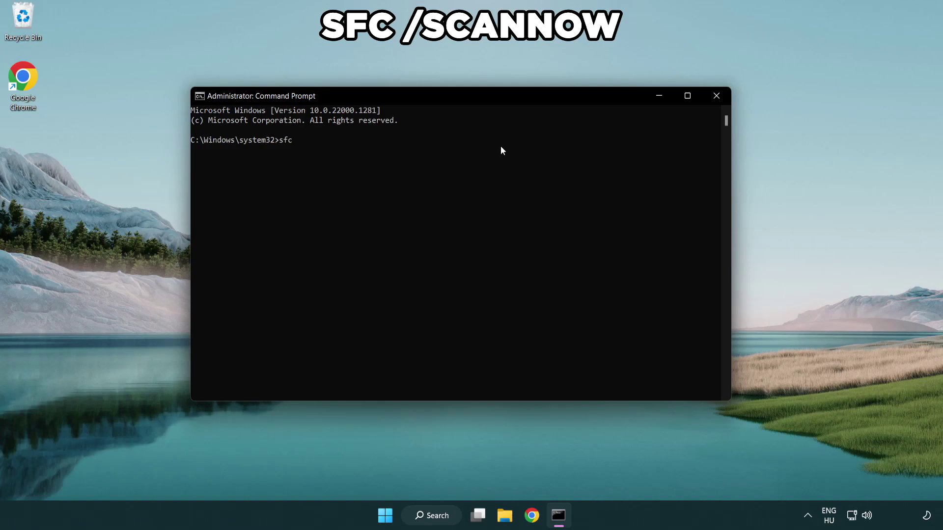
text(scannow)
key(Return)
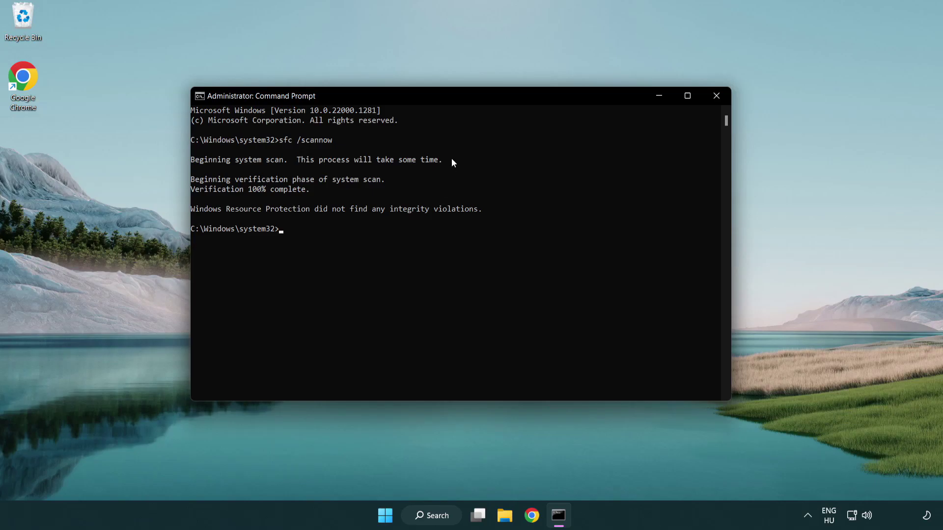
- Close the finished Command Prompt window and bring up the Start menu's power options
click(717, 96)
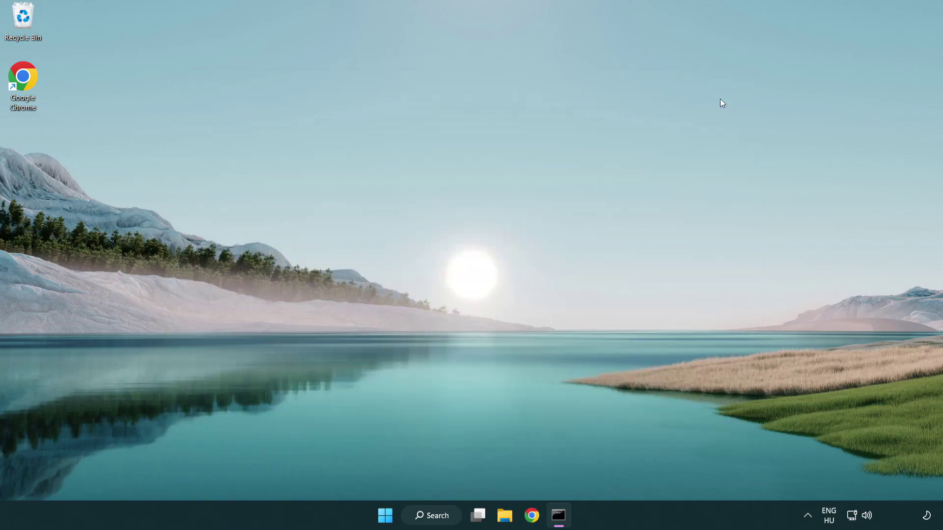
click(399, 514)
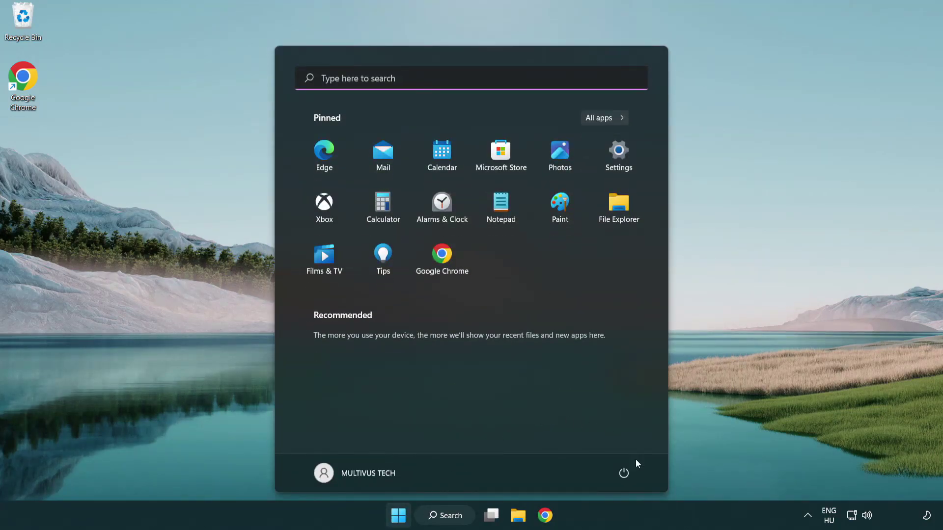
click(624, 473)
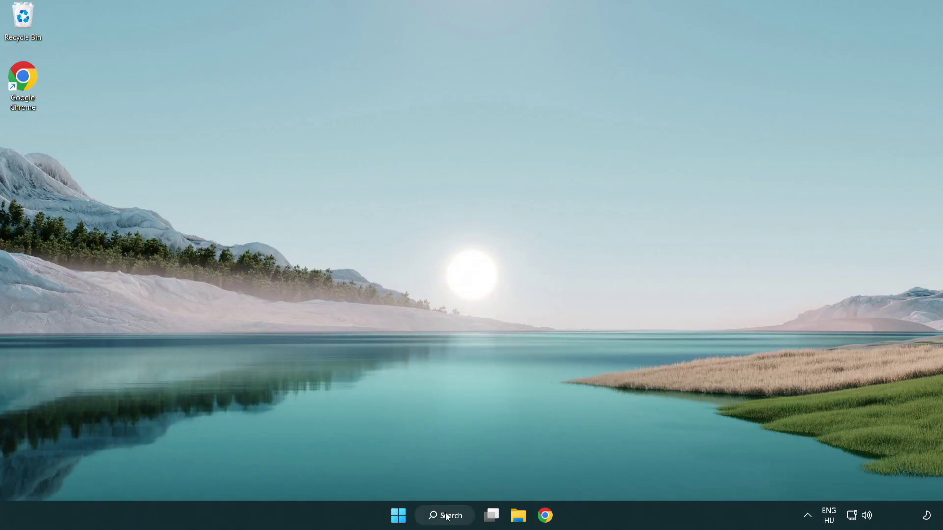
- Search for 'security' and launch the Windows Security app from the results
click(447, 519)
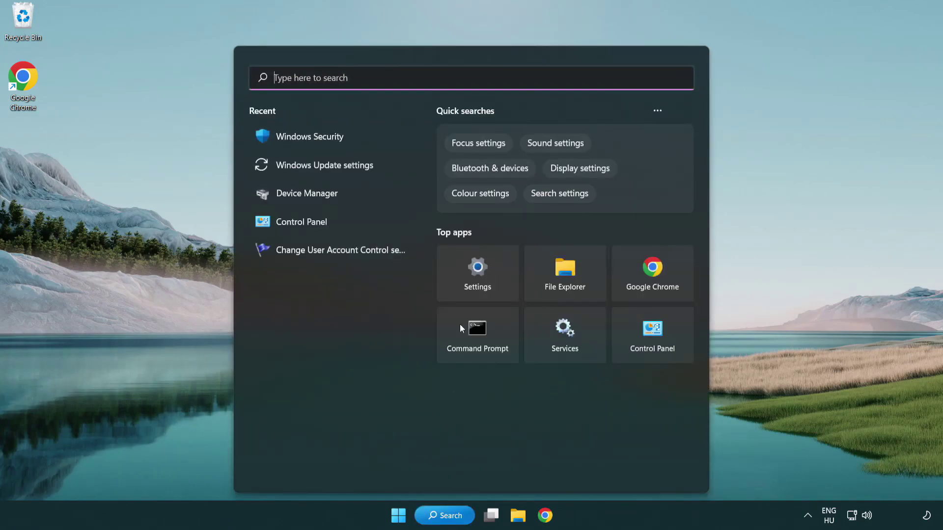
text(se)
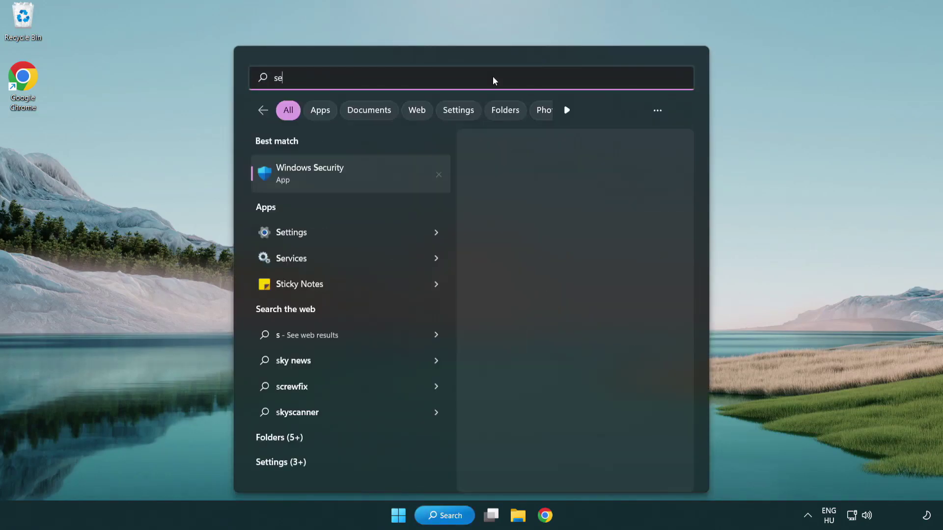
text(curi)
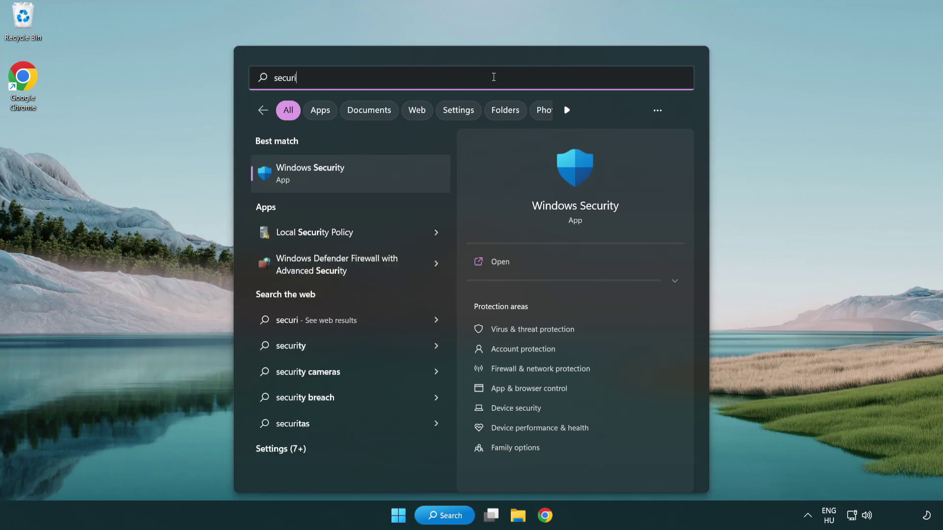
text(ty)
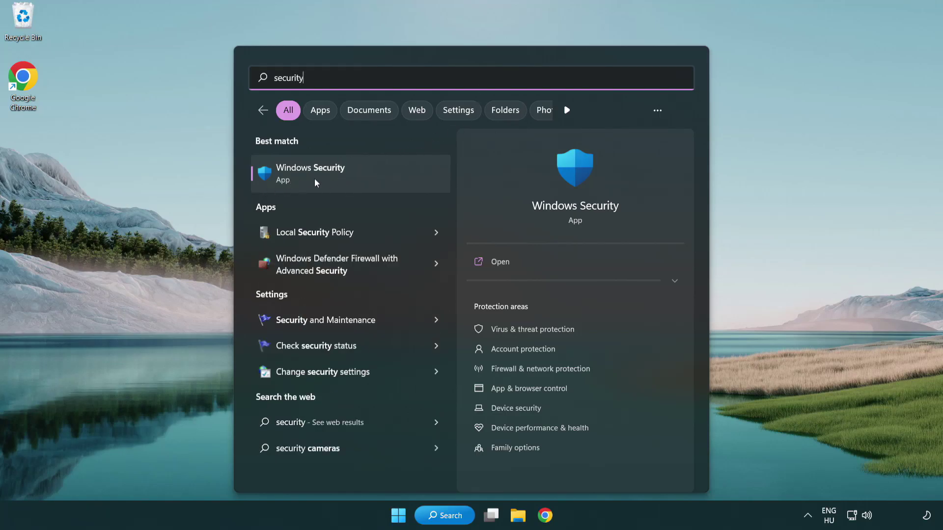
click(386, 182)
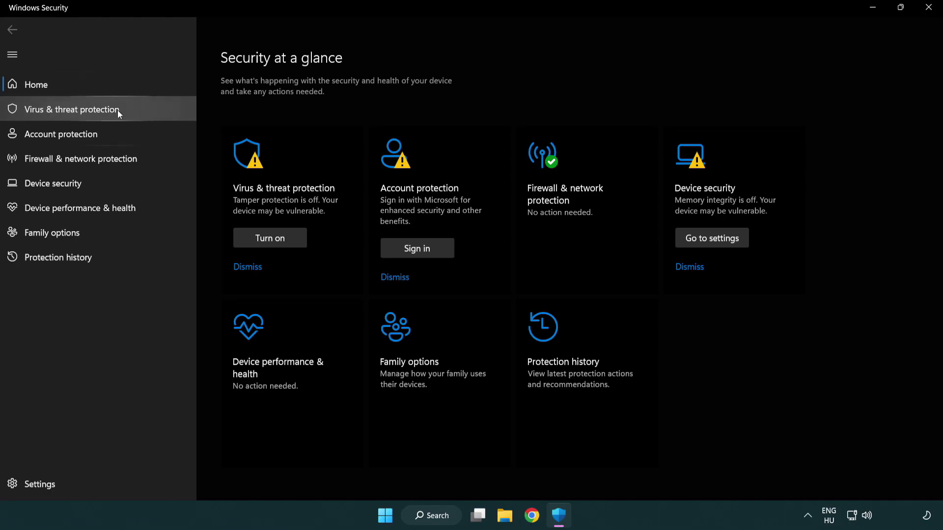
- Go to Virus & threat protection settings and open Add or remove exclusions
click(143, 110)
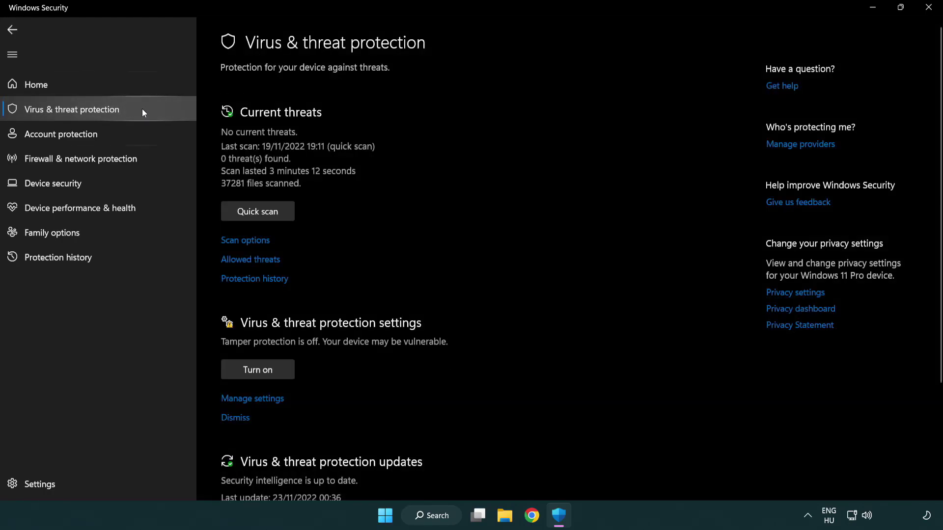
scroll(273, 212, down, 2)
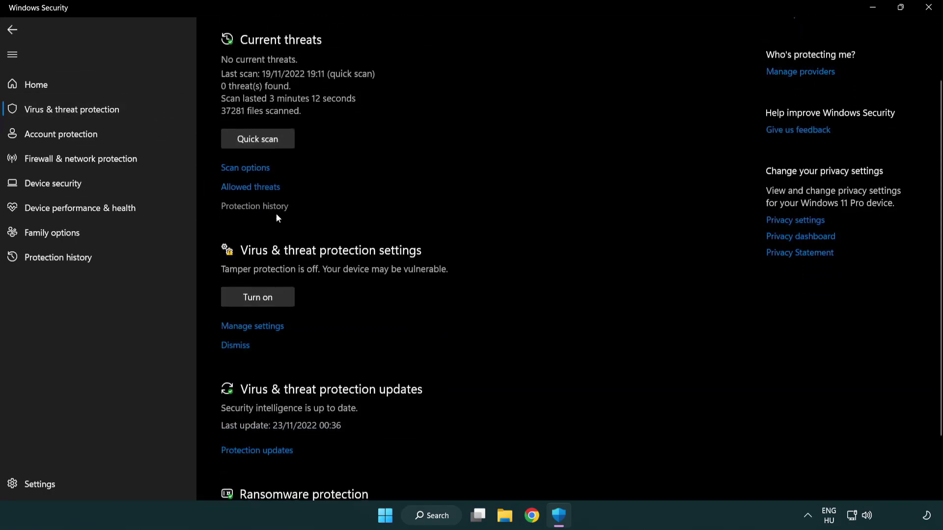
click(251, 327)
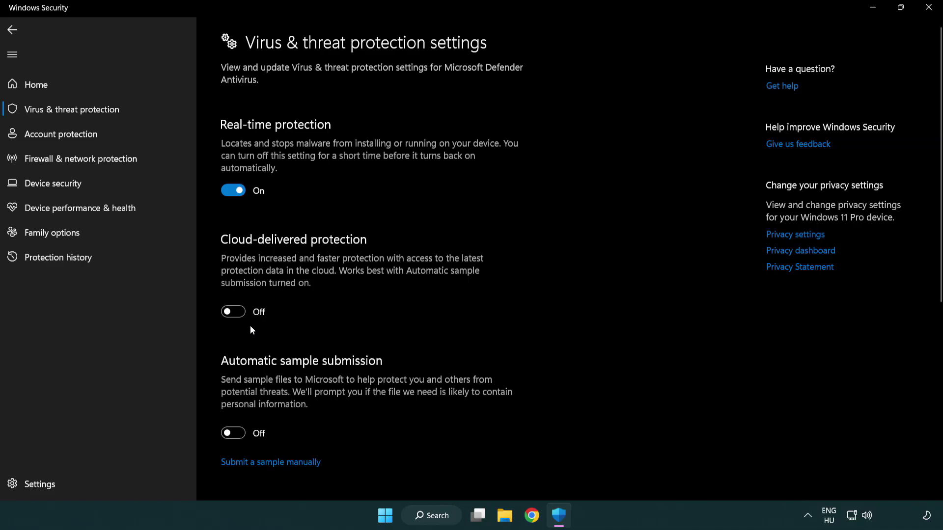
scroll(250, 326, down, 8)
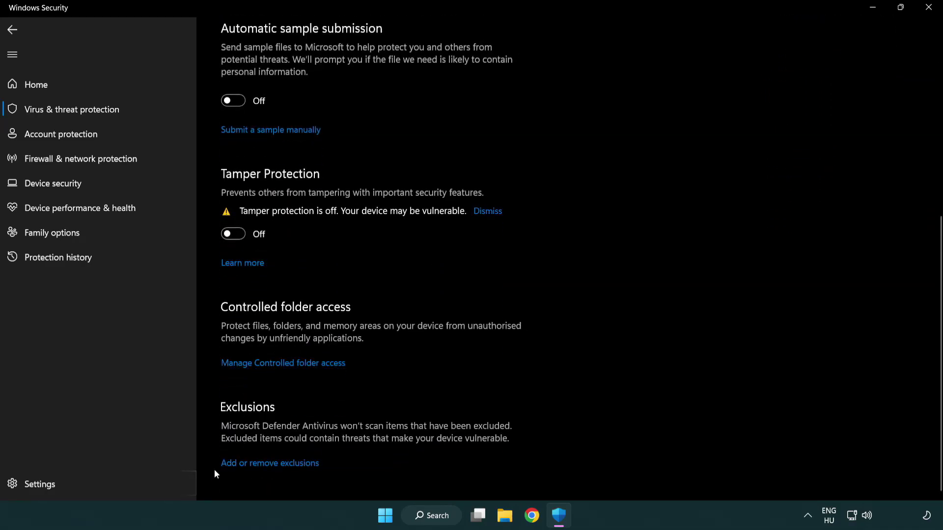
click(299, 465)
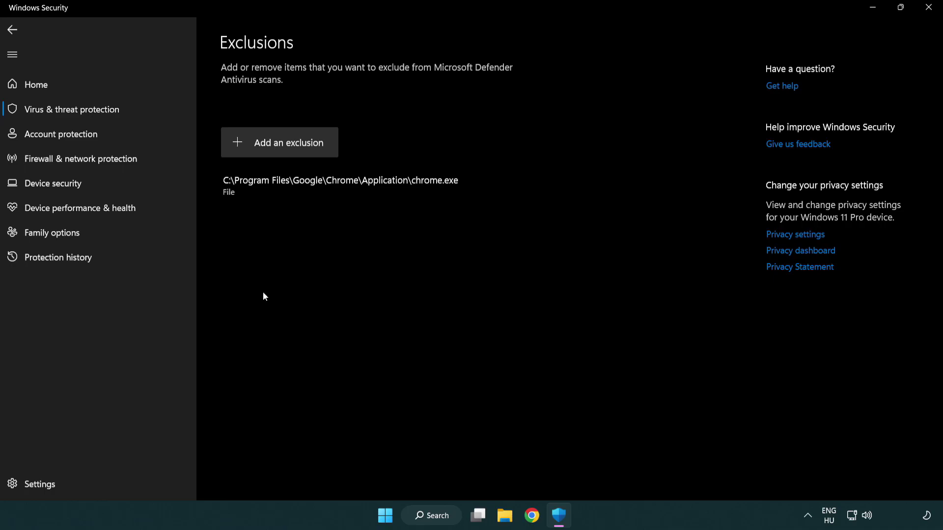
- Add a File exclusion for the shortcut in C:\Program Files (x86)\NOT WORKING APP
click(282, 147)
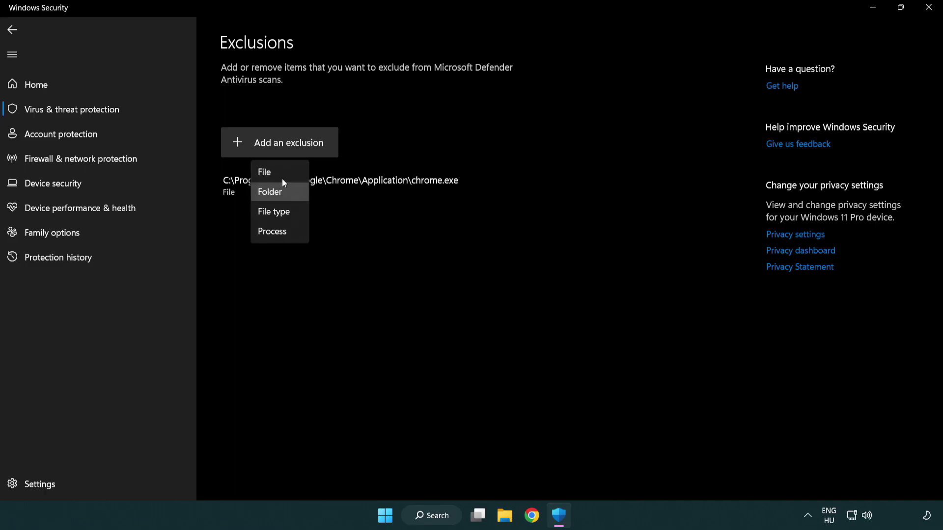
click(284, 177)
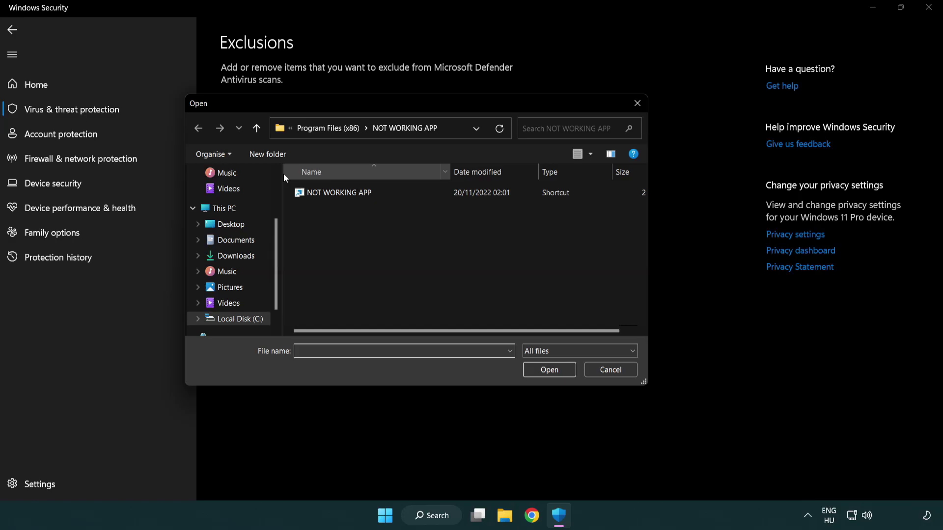
click(319, 129)
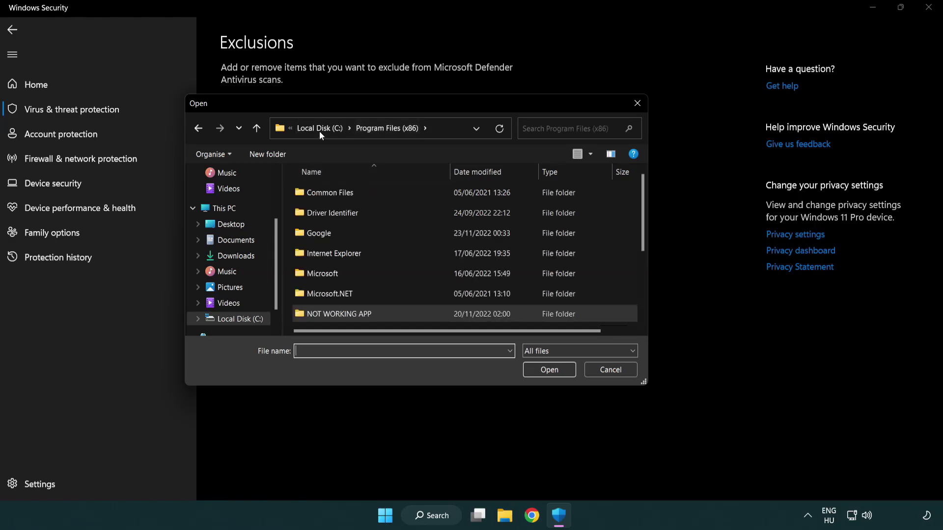
click(324, 128)
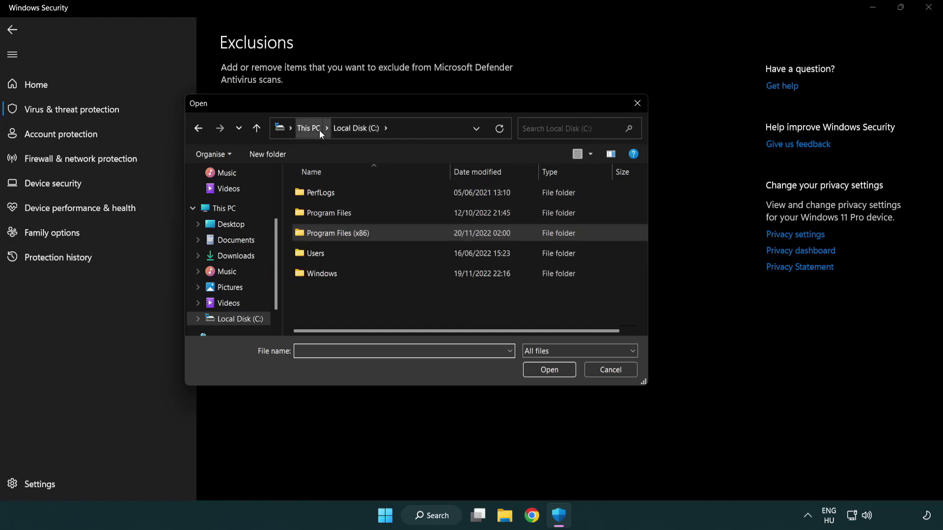
click(319, 128)
double_click(344, 324)
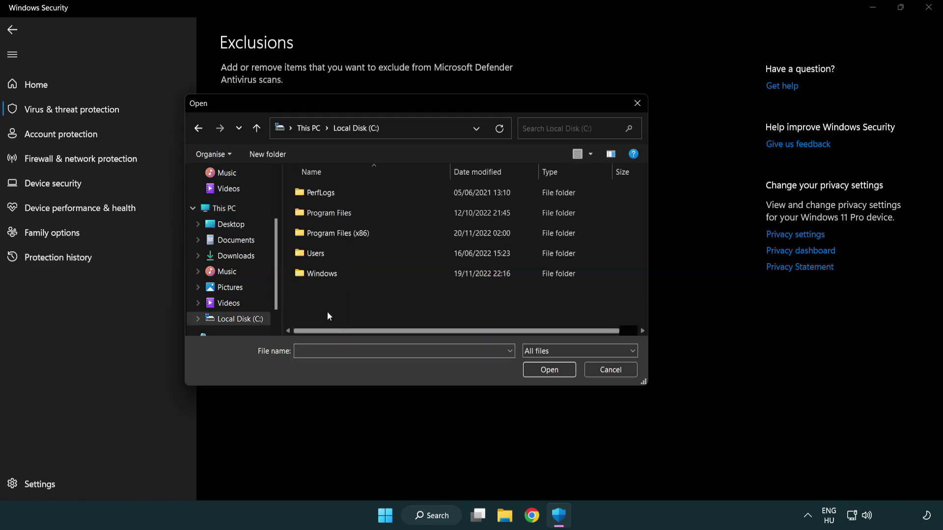
double_click(343, 232)
double_click(352, 315)
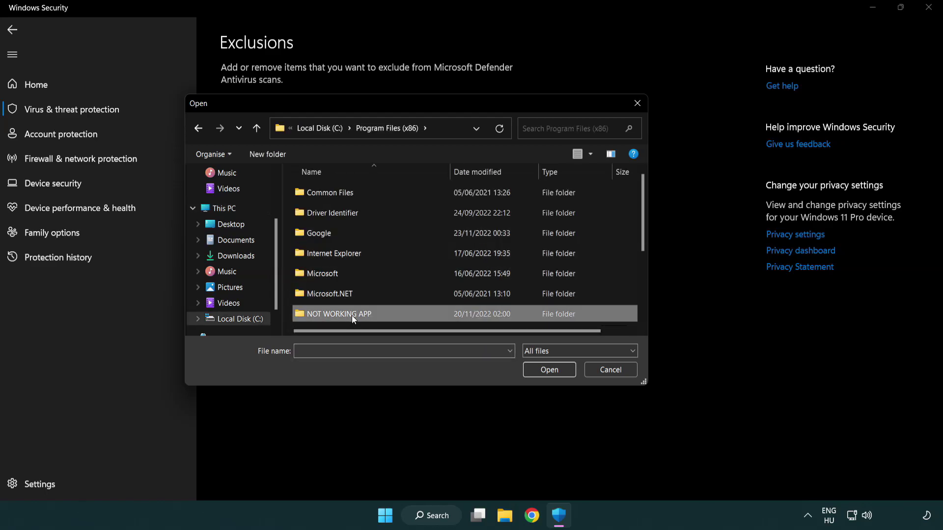
click(332, 192)
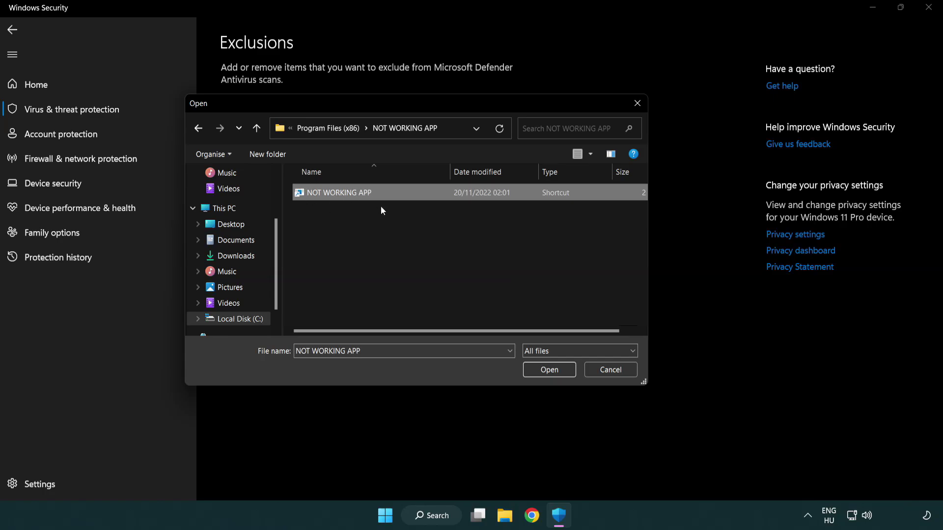
click(548, 377)
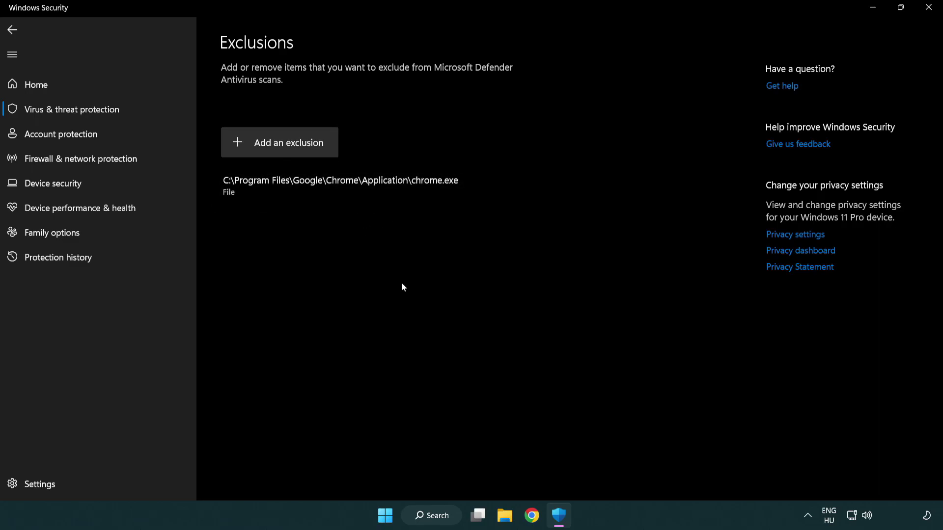
- Close Windows Security and show the Start menu's Sleep, Shut down and Restart options
click(928, 9)
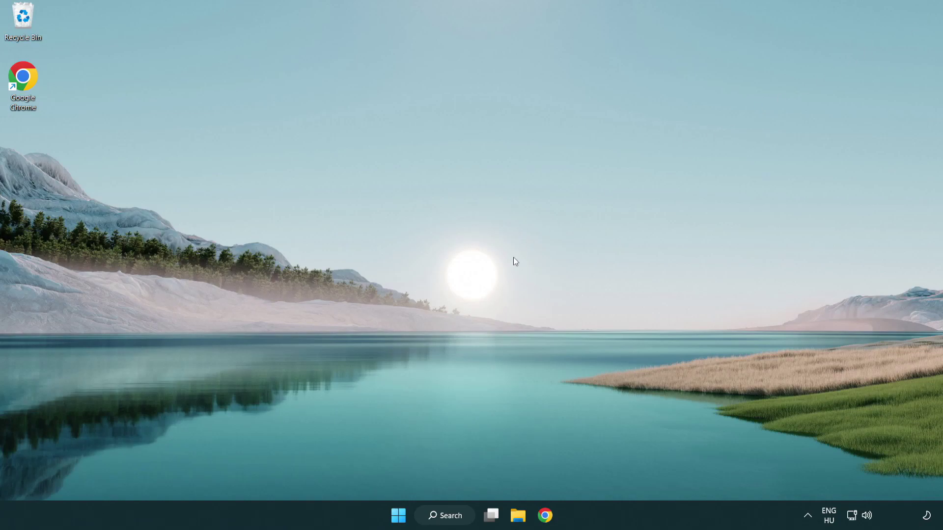
click(388, 518)
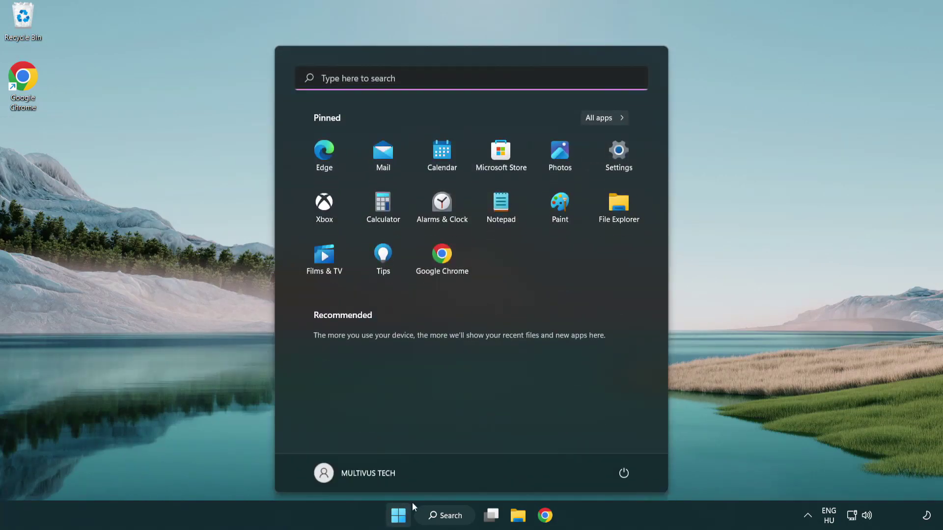
click(628, 471)
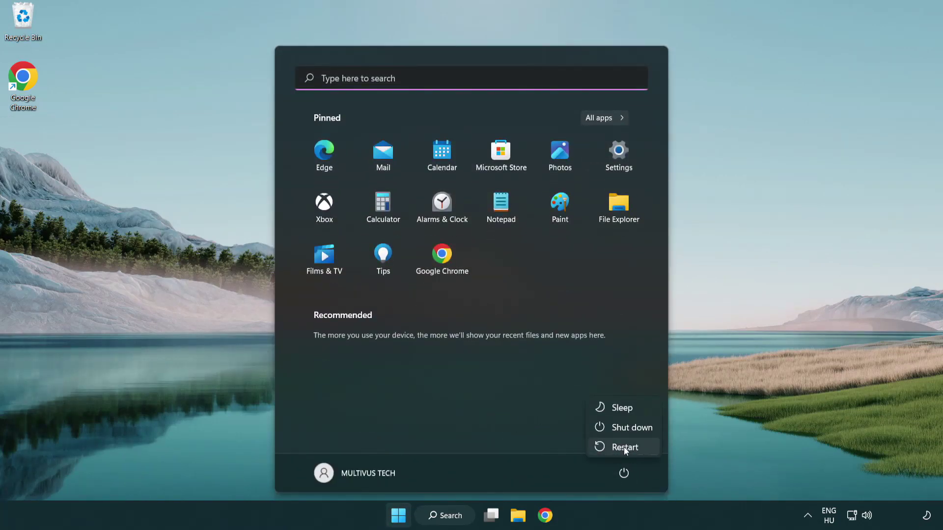